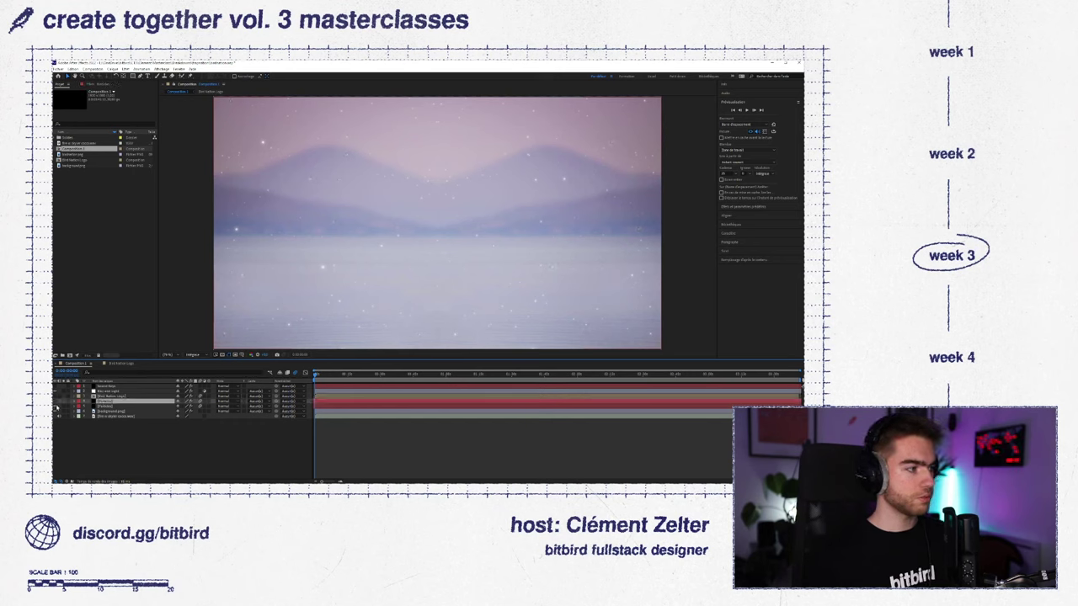
# - Preview the composition and briefly toggle the background layer's visibility to check the particles, keeping the background above the audio layer
pyautogui.press('space')
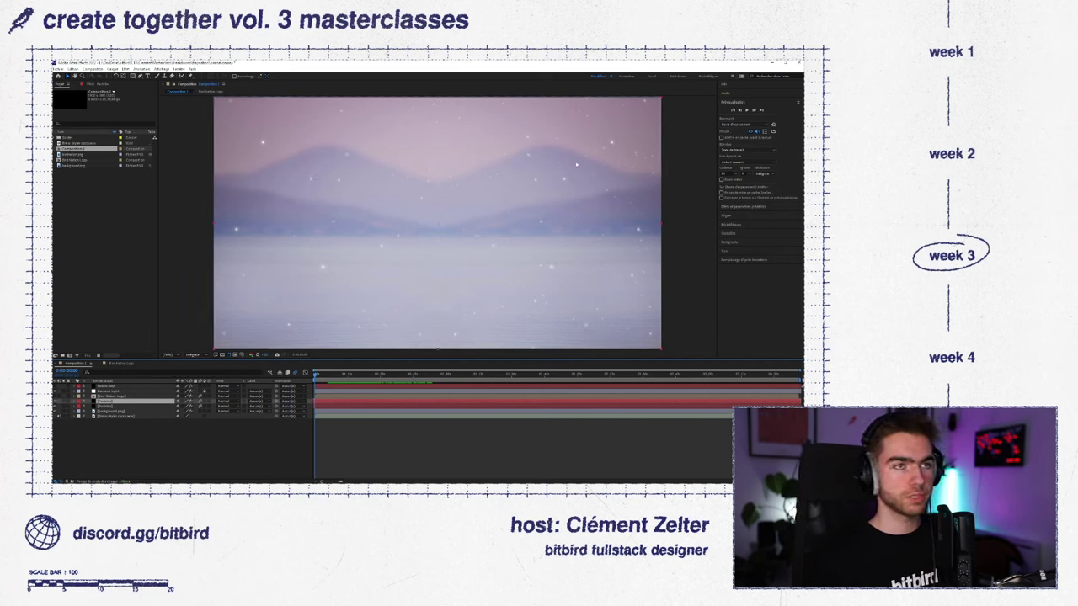
pyautogui.click(112, 417)
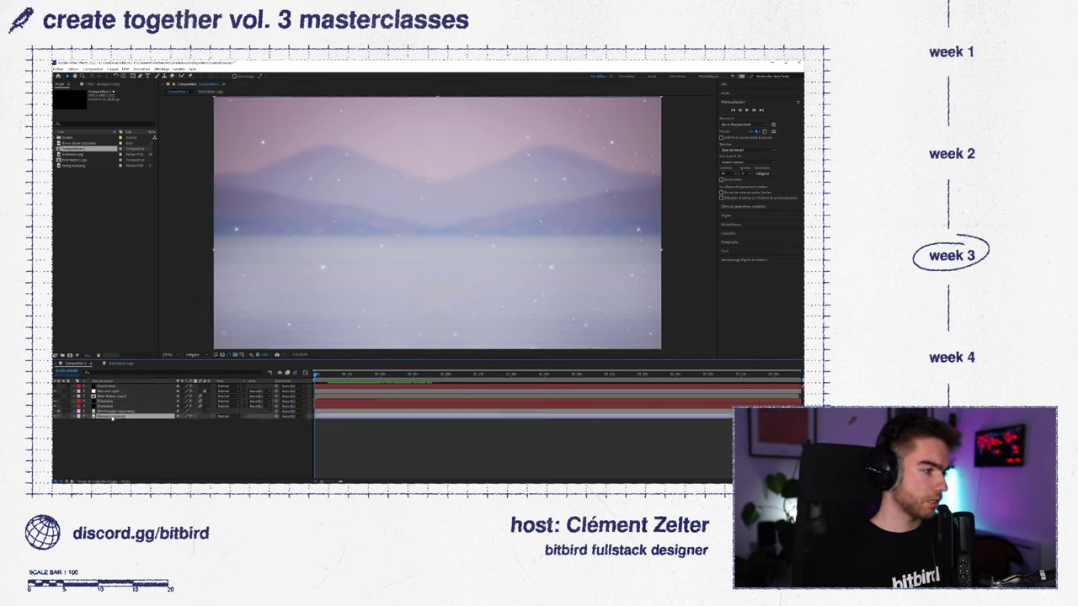
pyautogui.moveTo(112, 418); pyautogui.dragTo(114, 413)
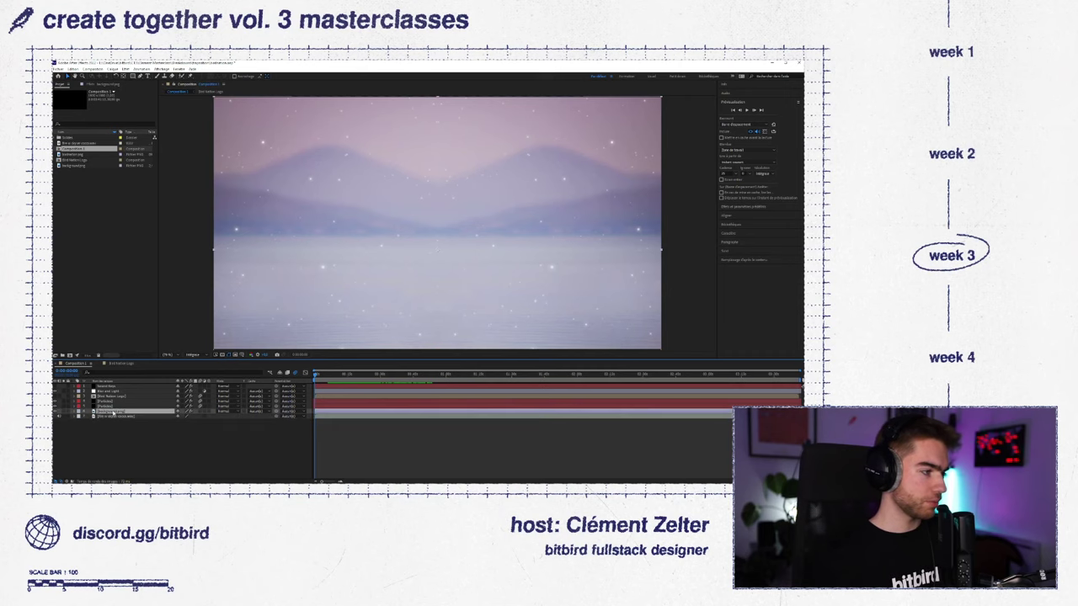
pyautogui.click(56, 412)
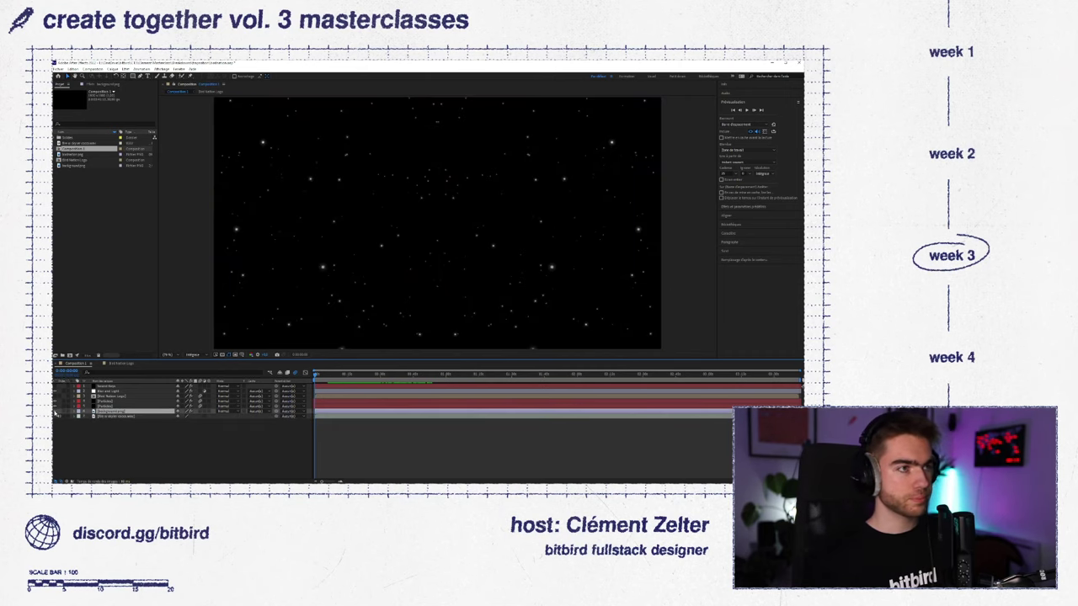
pyautogui.click(56, 412)
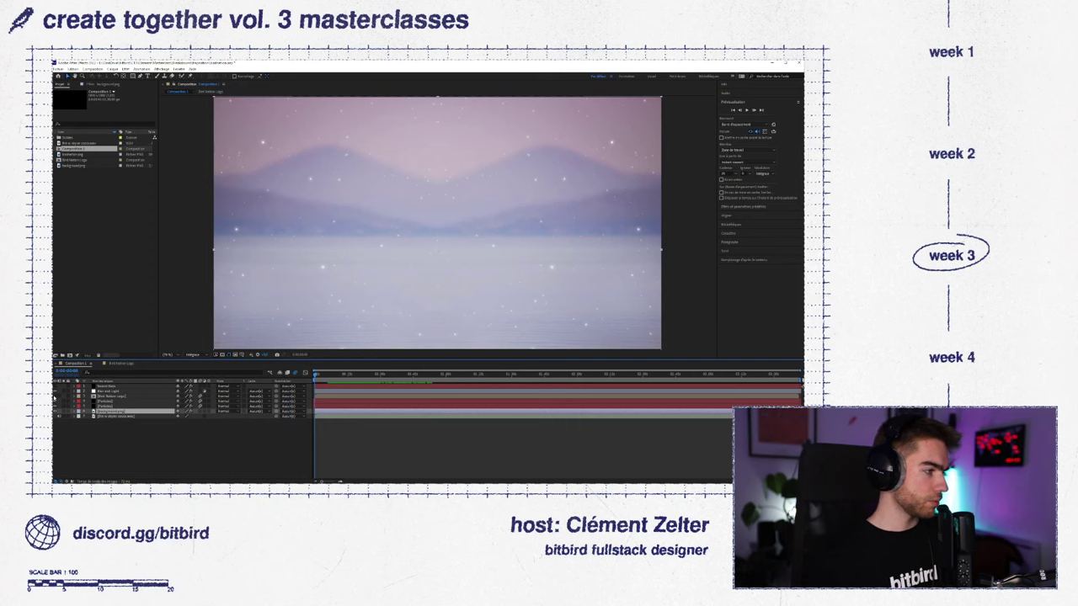
# - Show the Bird Nation logo layer and inspect the effect settings of the background and both particle layers
pyautogui.click(56, 396)
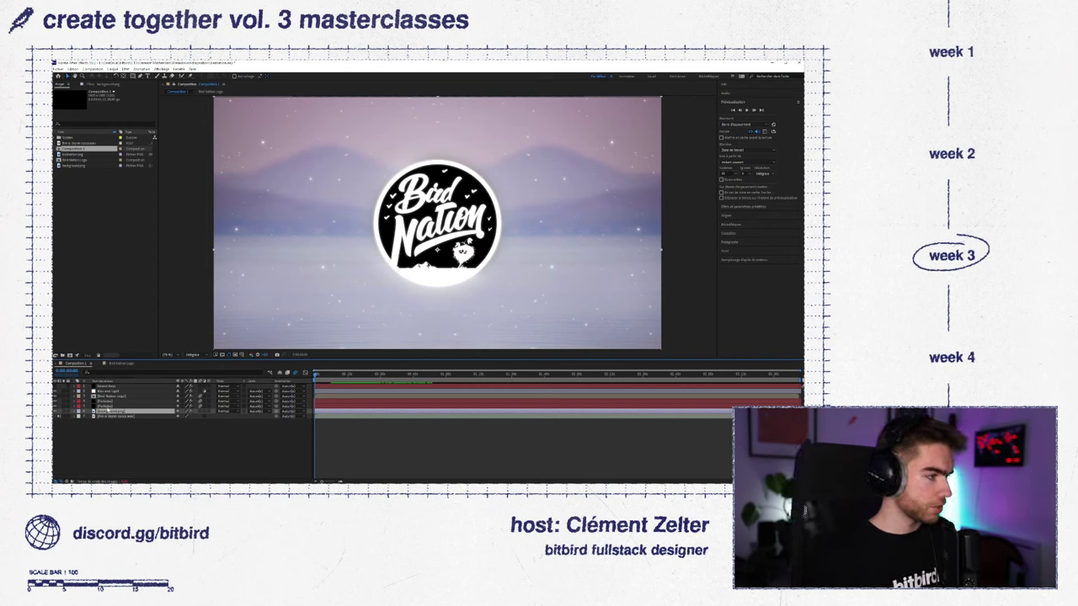
pyautogui.click(102, 85)
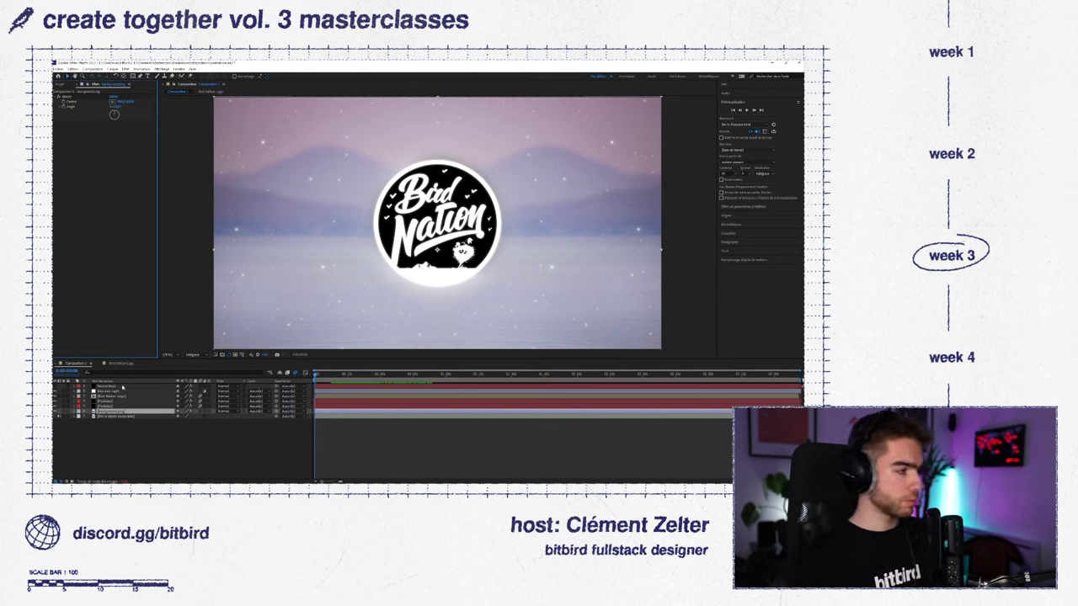
pyautogui.click(101, 403)
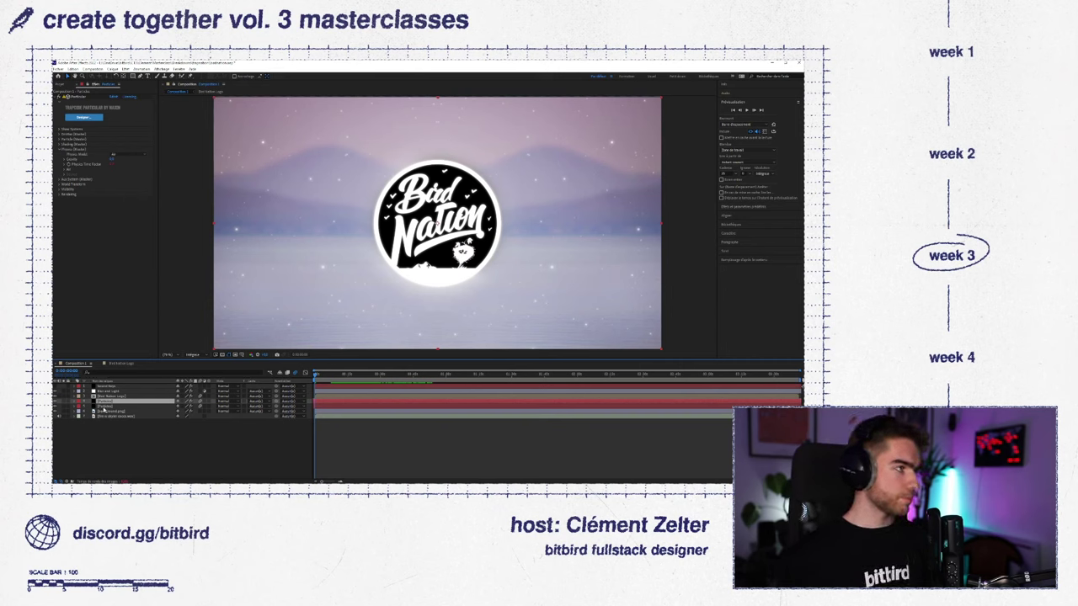
pyautogui.click(103, 406)
pyautogui.click(107, 402)
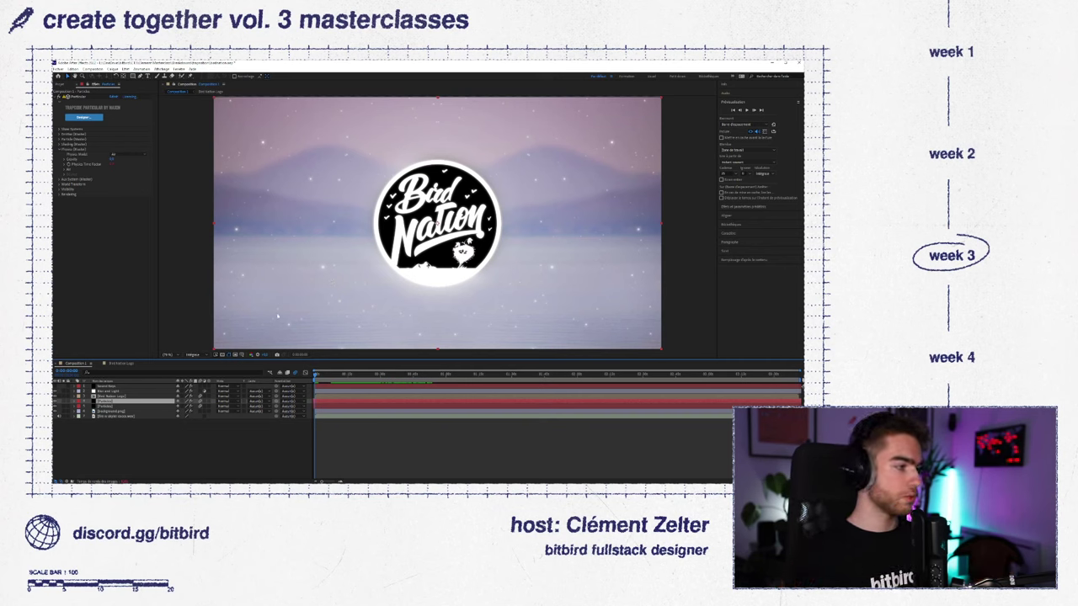
# - Temporarily hide the lower particle layer and inspect the upper particle layer's Size setting in the Particle (Master) group
pyautogui.click(58, 411)
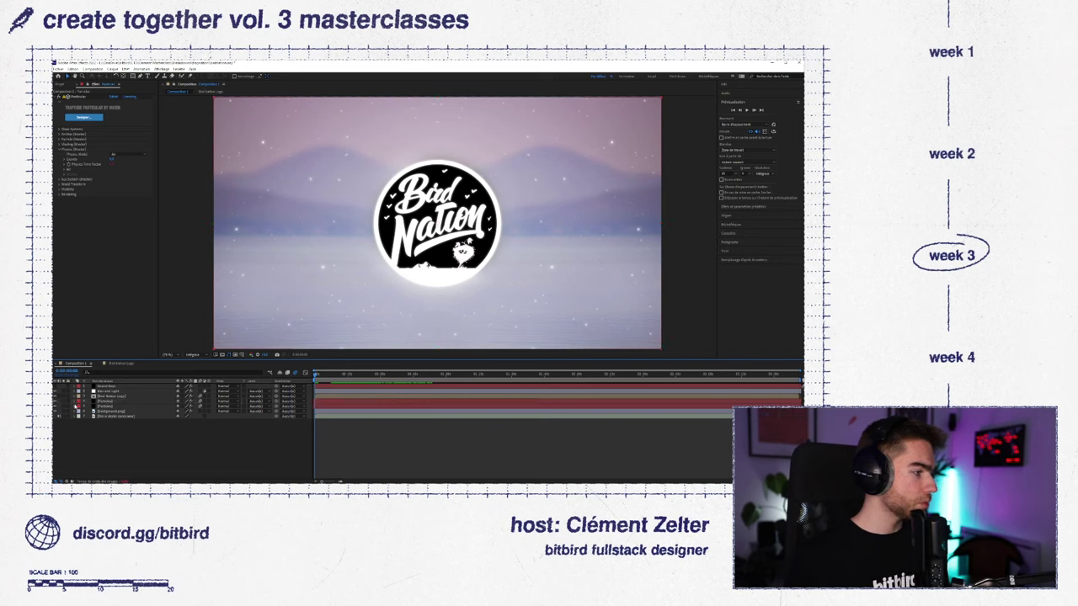
pyautogui.click(101, 401)
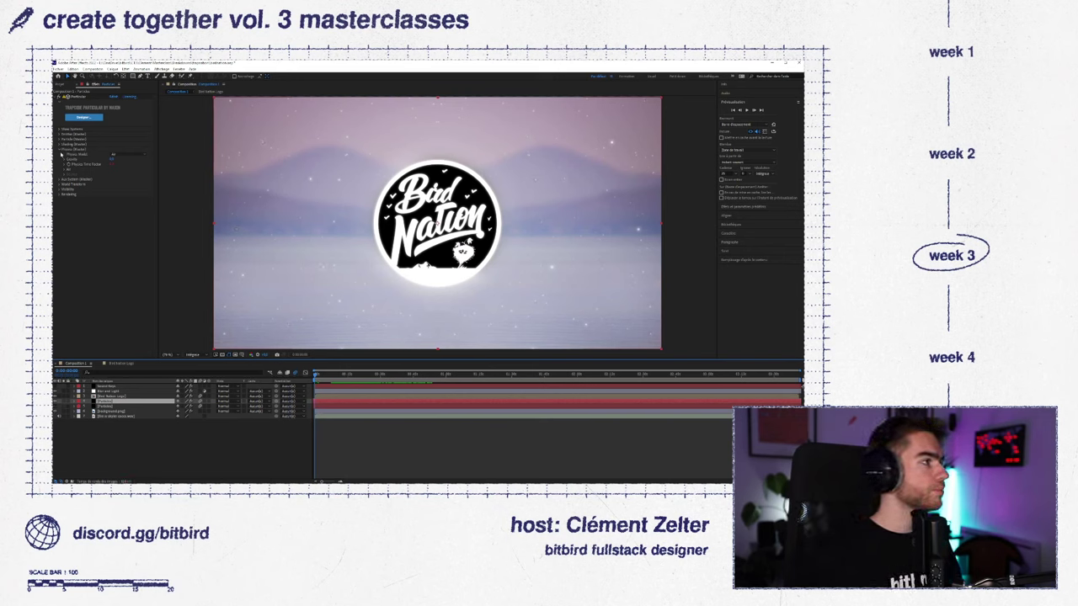
pyautogui.click(59, 138)
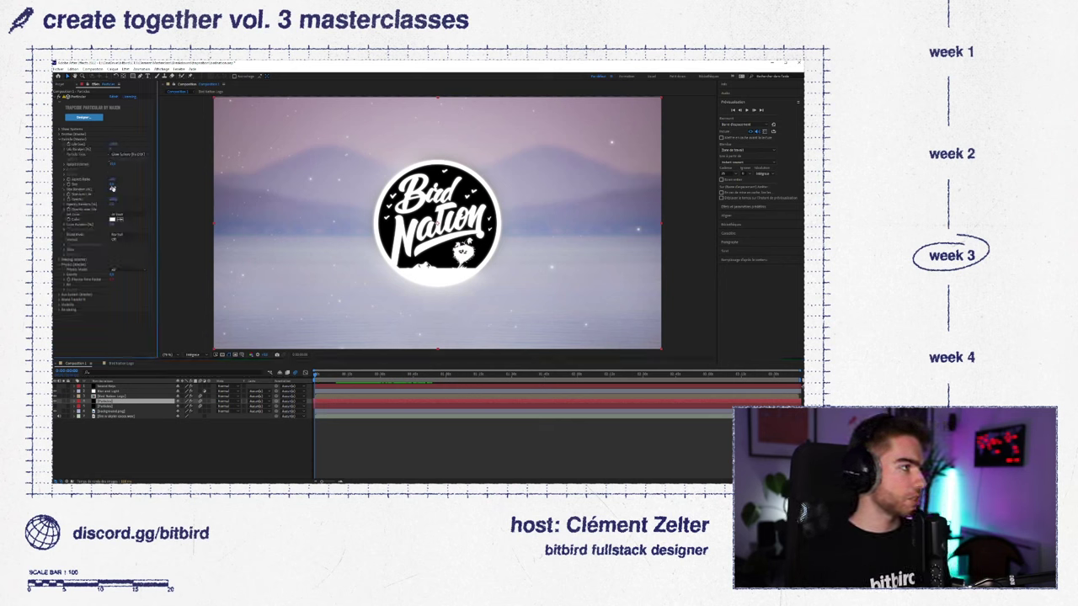
pyautogui.click(112, 185)
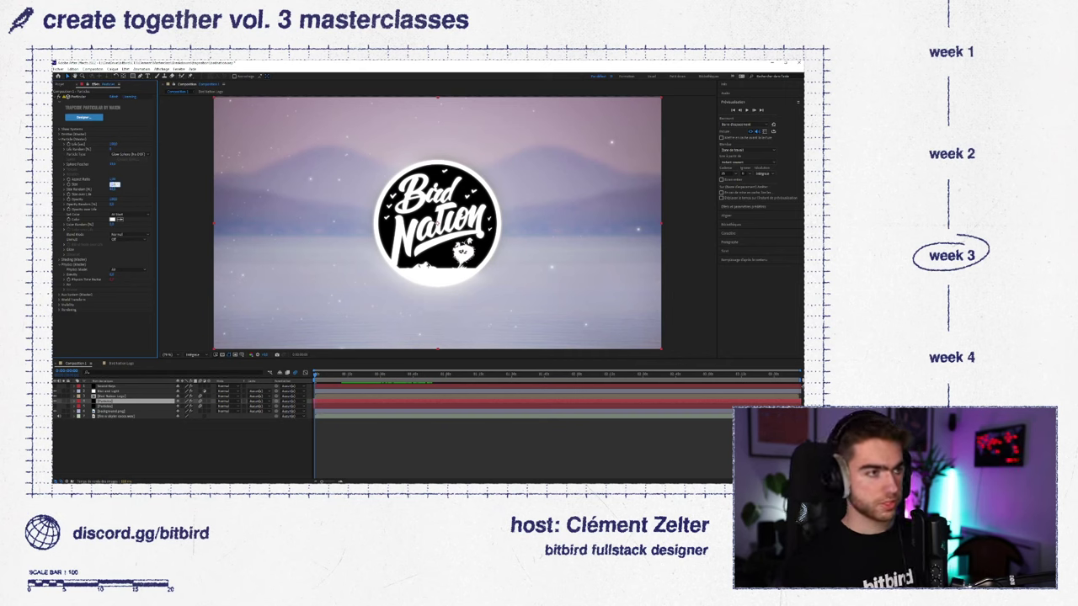
pyautogui.press('Return')
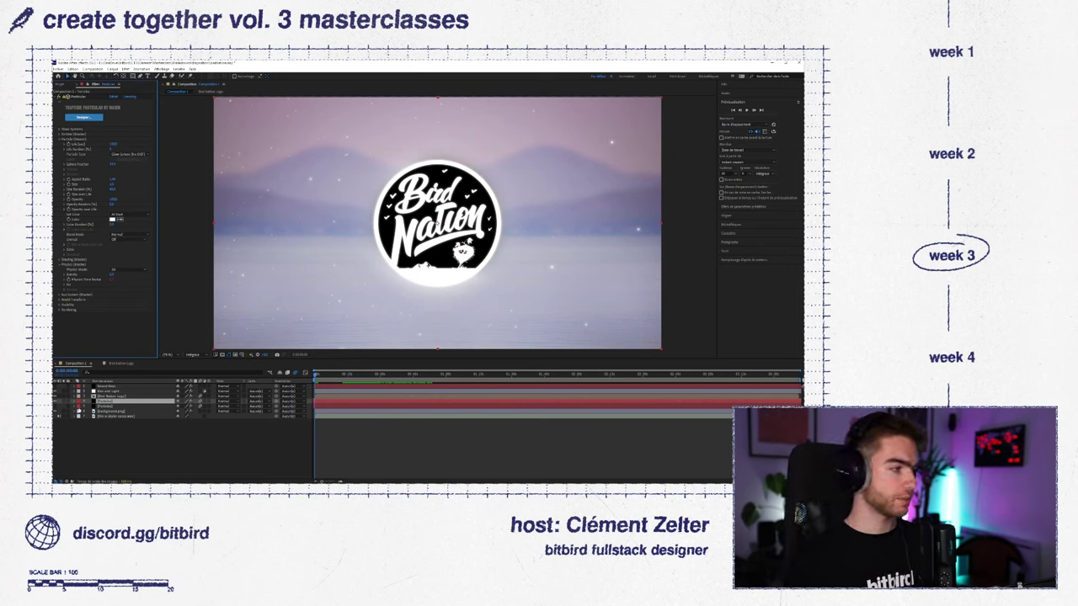
pyautogui.click(72, 408)
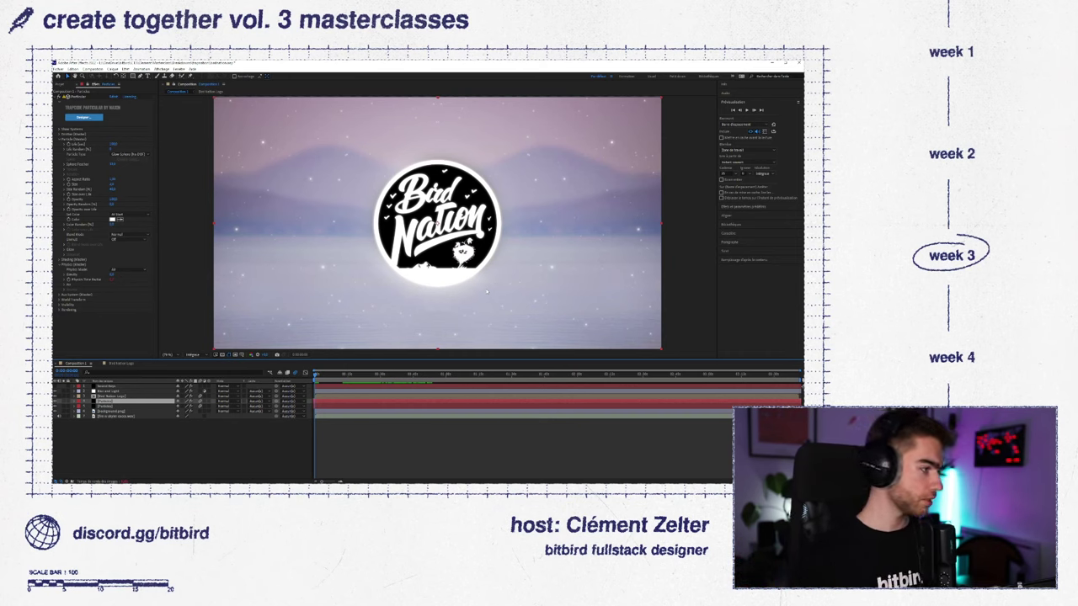
# - Compare the two particle layers' settings, and make the Sound Keys layer visible with its effect settings displayed
pyautogui.click(112, 401)
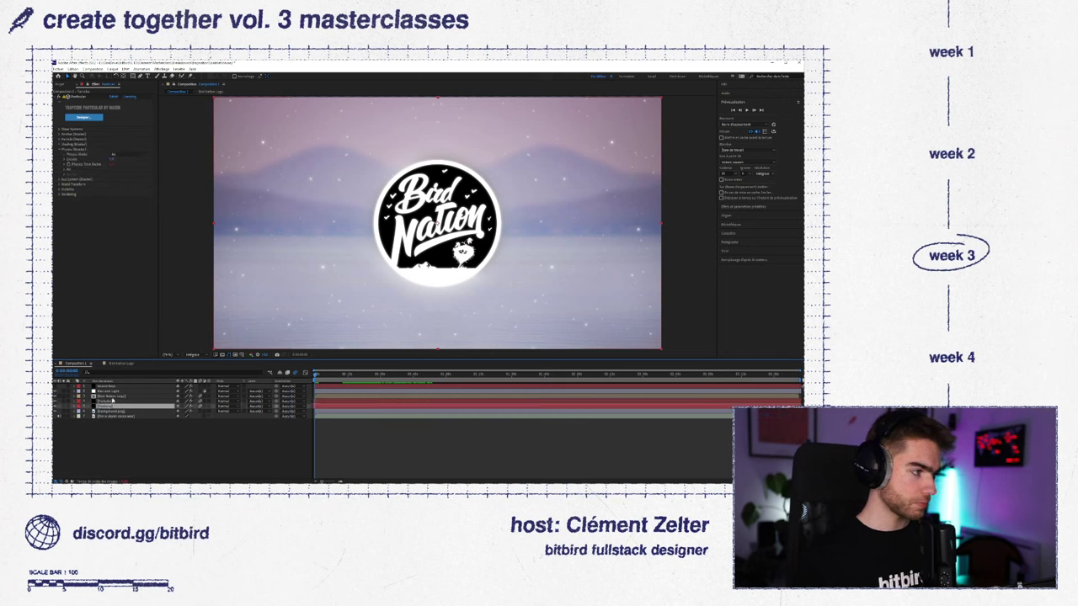
pyautogui.click(114, 397)
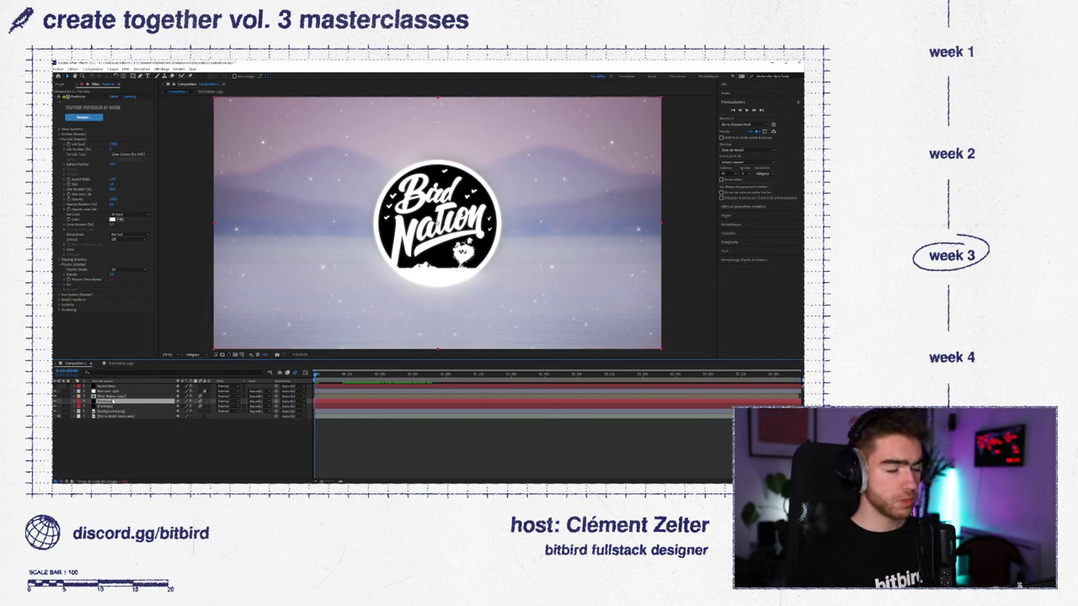
pyautogui.click(116, 386)
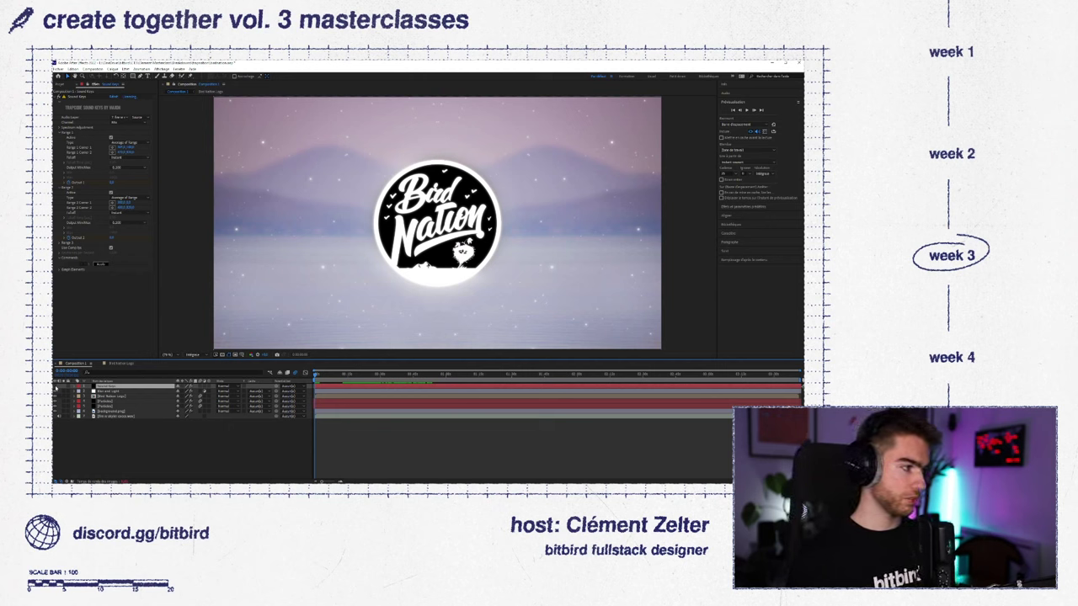
pyautogui.click(119, 393)
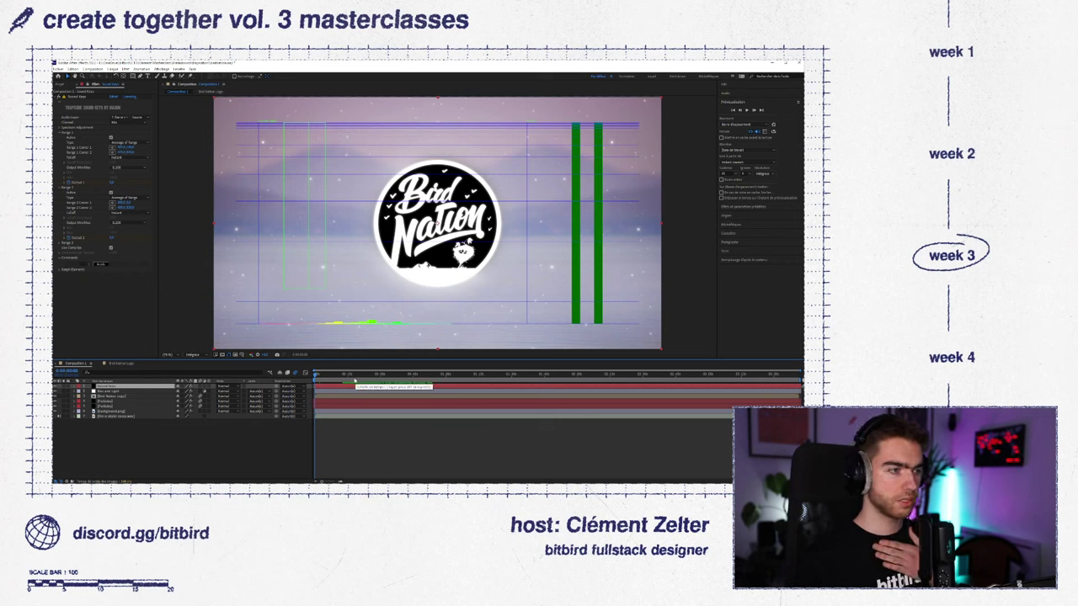
# - Scrub through the timeline to examine how the Sound Keys spectrum and the logo react to the music
pyautogui.moveTo(355, 374); pyautogui.dragTo(362, 378)
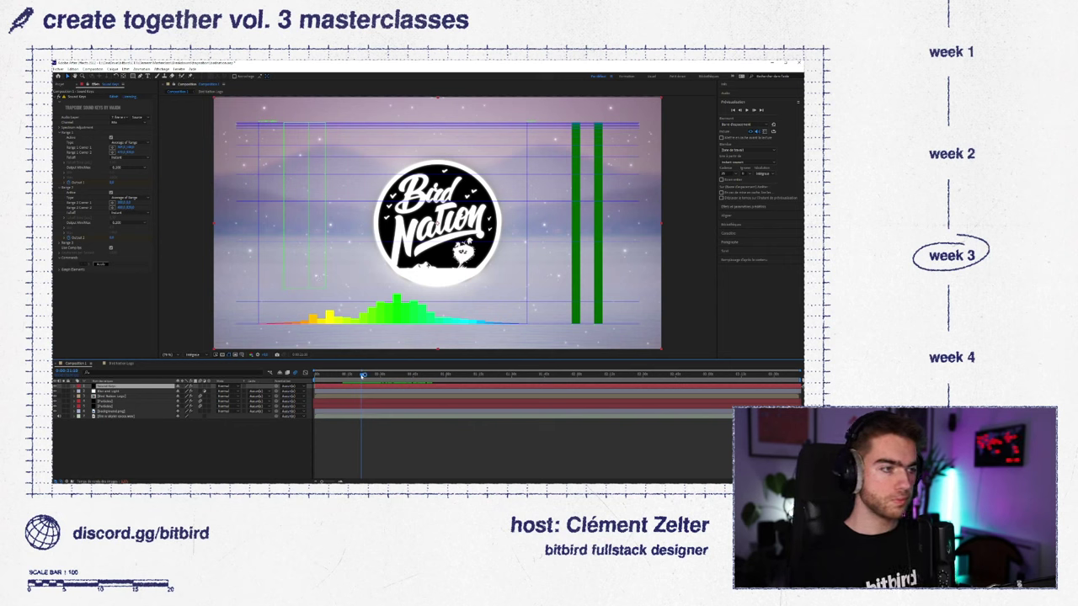
pyautogui.moveTo(362, 375); pyautogui.dragTo(412, 374)
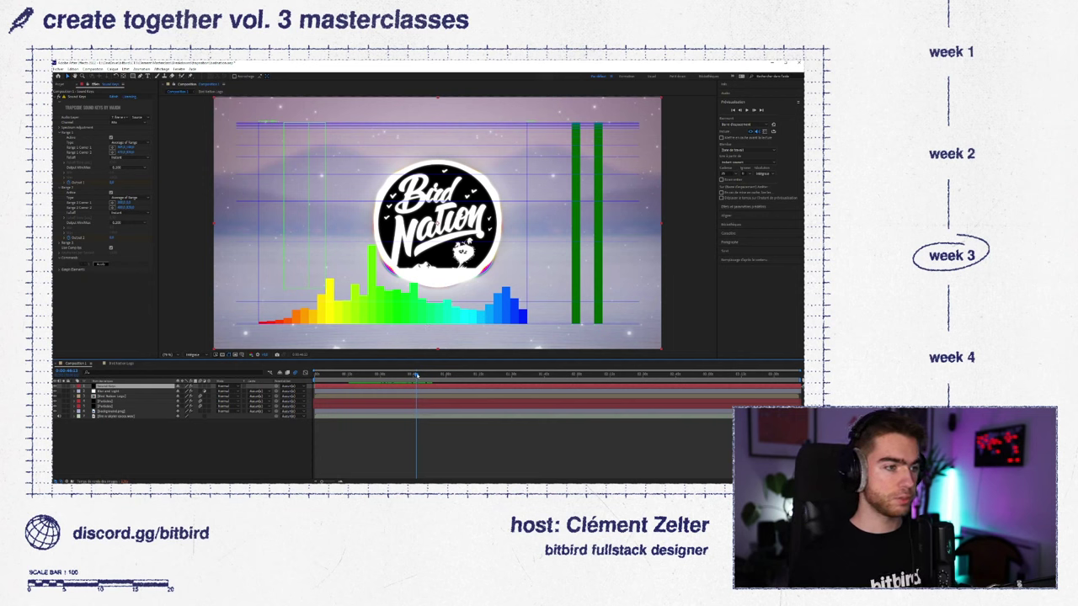
pyautogui.moveTo(415, 375); pyautogui.dragTo(425, 375)
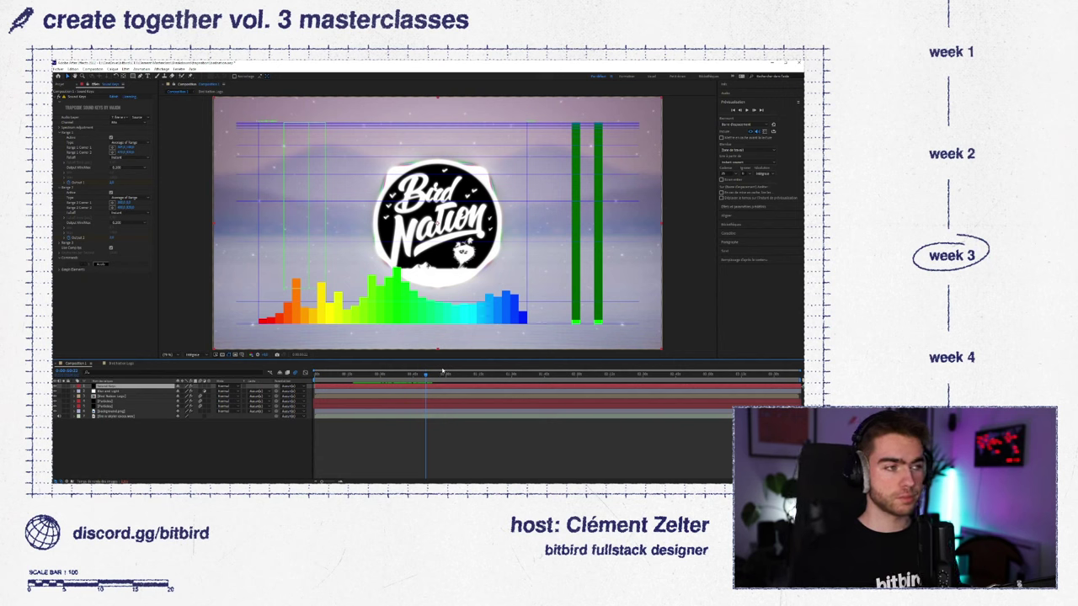
pyautogui.moveTo(426, 375); pyautogui.dragTo(436, 376)
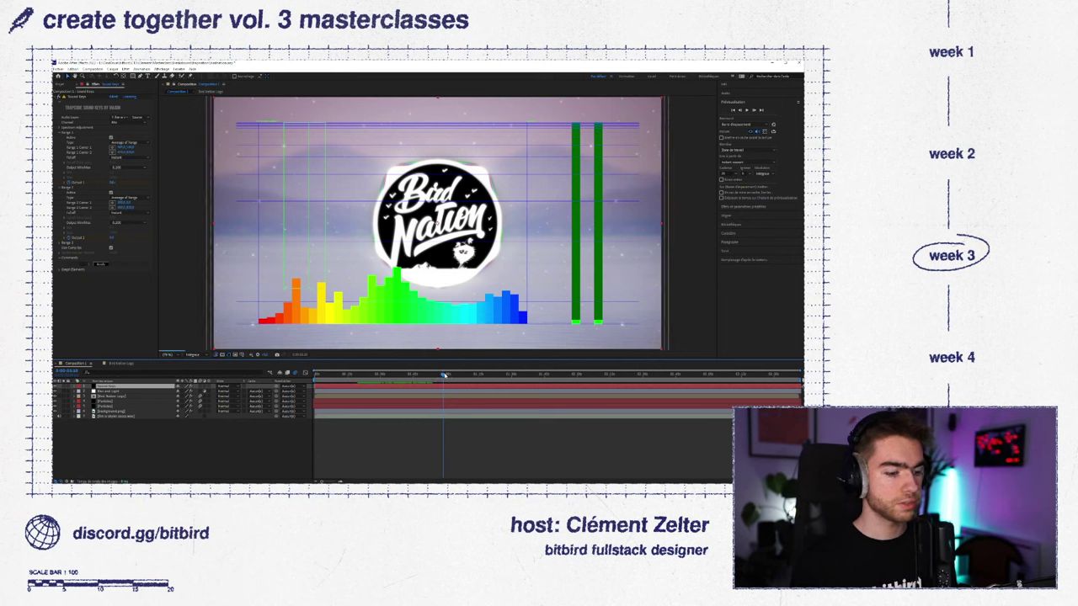
pyautogui.click(444, 375)
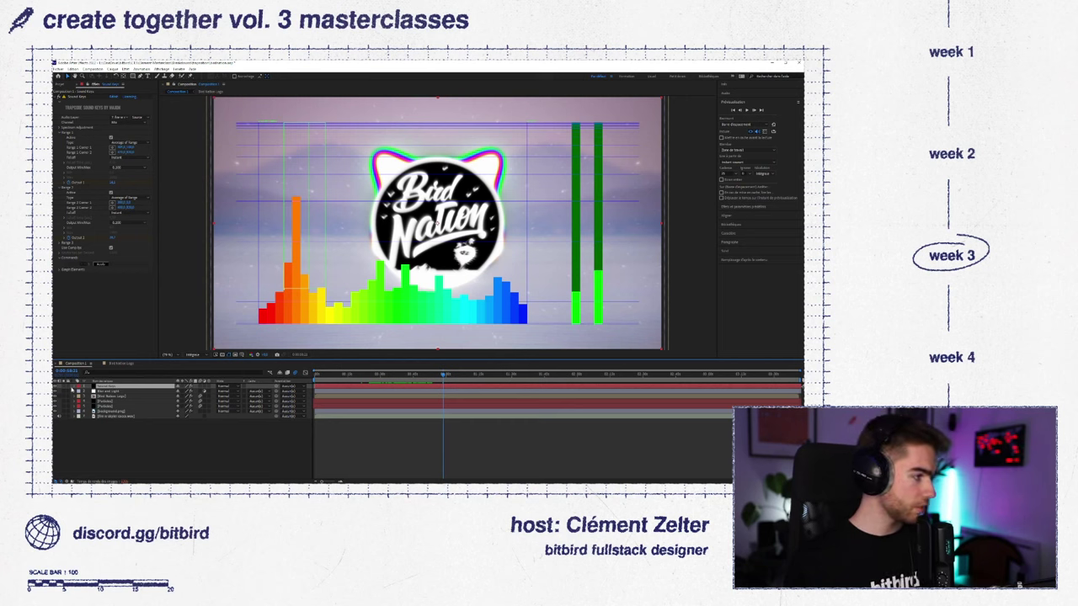
# - Reveal the Sound Keys output keyframes and examine the second output's curve in an enlarged Graph Editor before collapsing the layer
pyautogui.press('e')
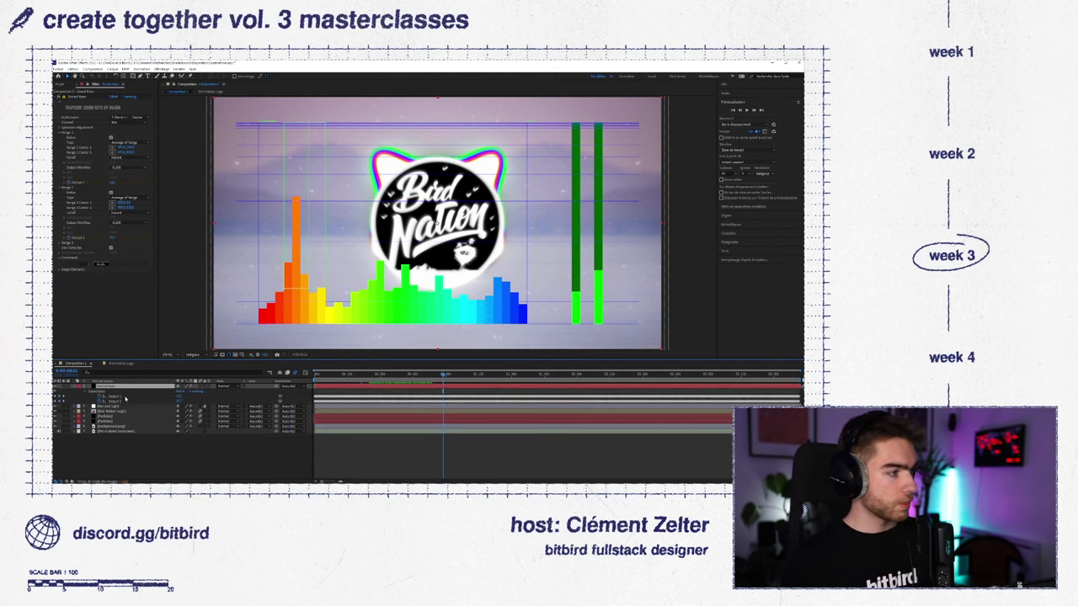
pyautogui.click(125, 398)
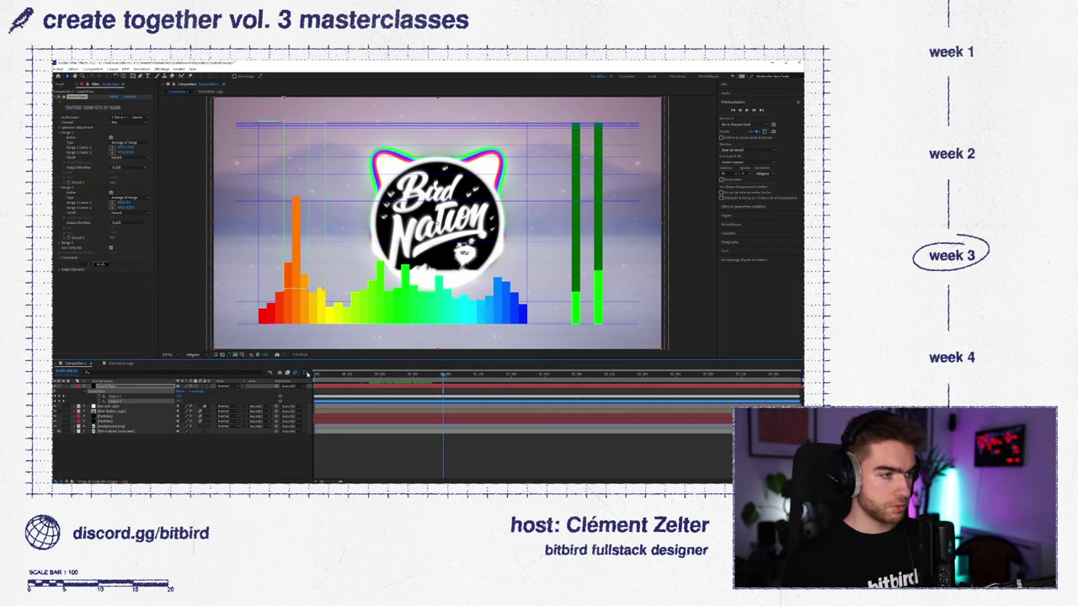
pyautogui.click(305, 372)
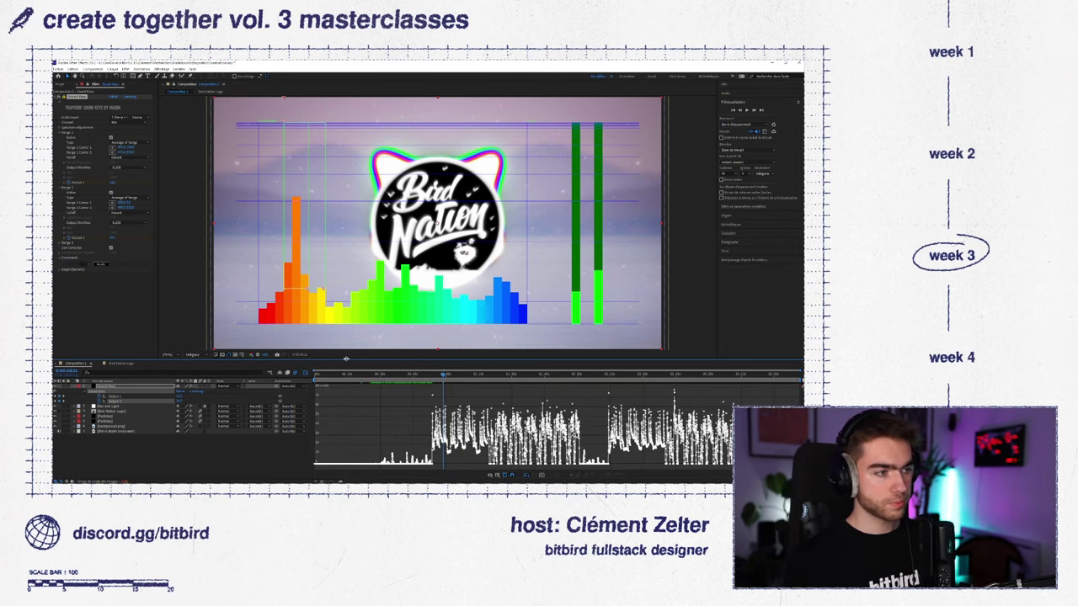
pyautogui.moveTo(344, 363); pyautogui.dragTo(346, 286)
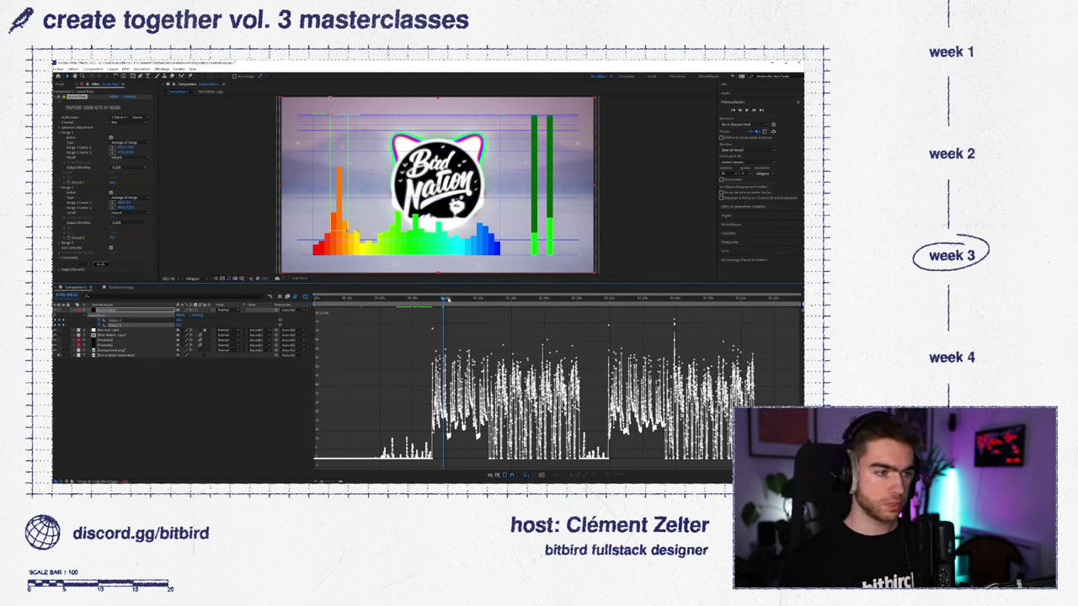
pyautogui.moveTo(444, 299); pyautogui.dragTo(477, 301)
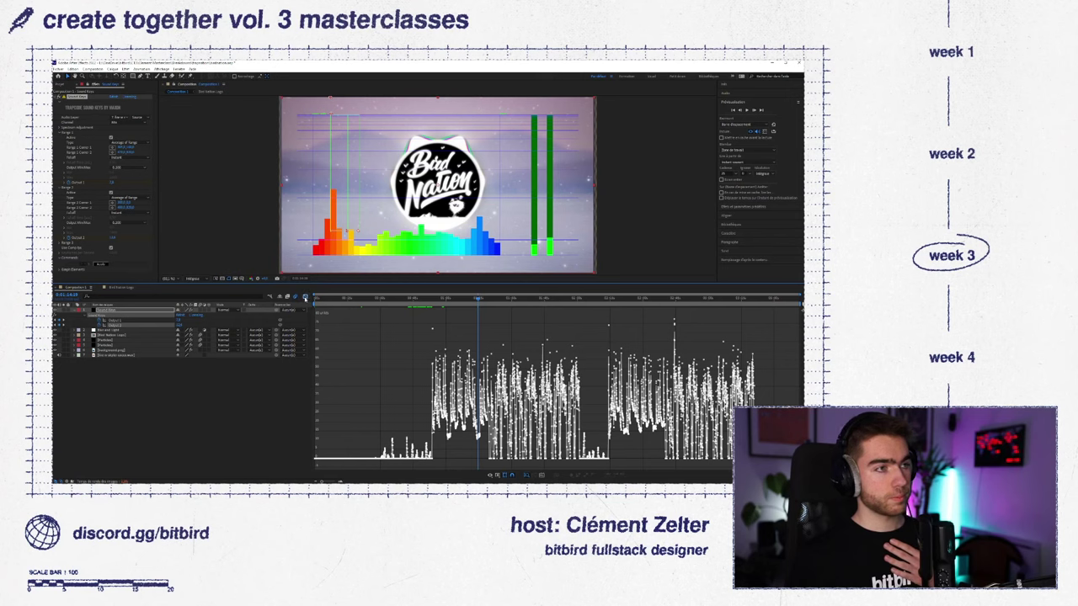
pyautogui.click(305, 297)
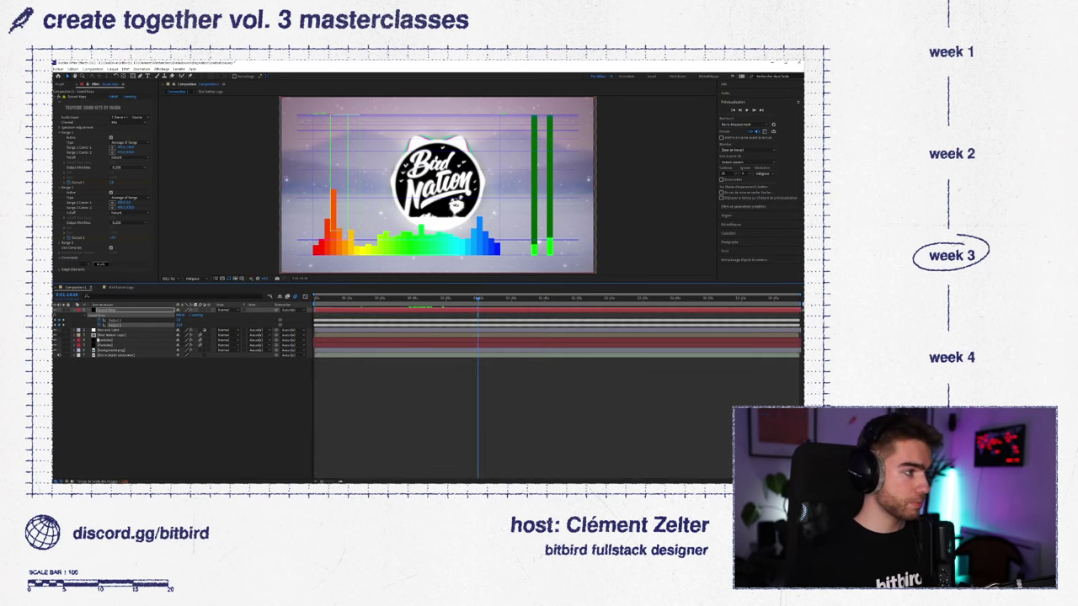
pyautogui.click(87, 310)
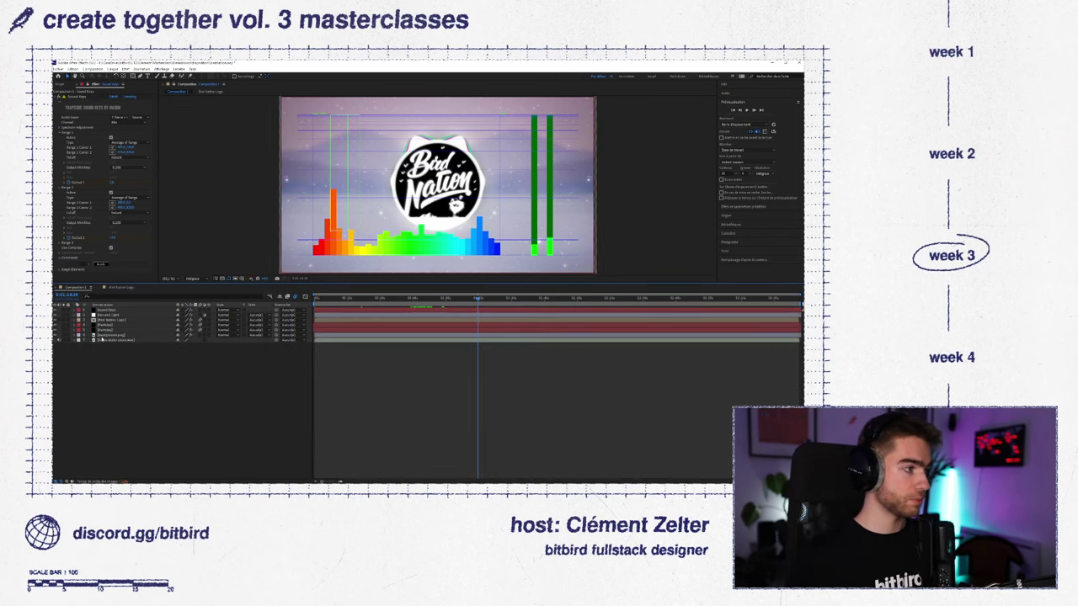
# - Examine the expression linking the lower particle layer's Physics Time Factor to the Sound Keys output, and collapse the layer
pyautogui.click(101, 330)
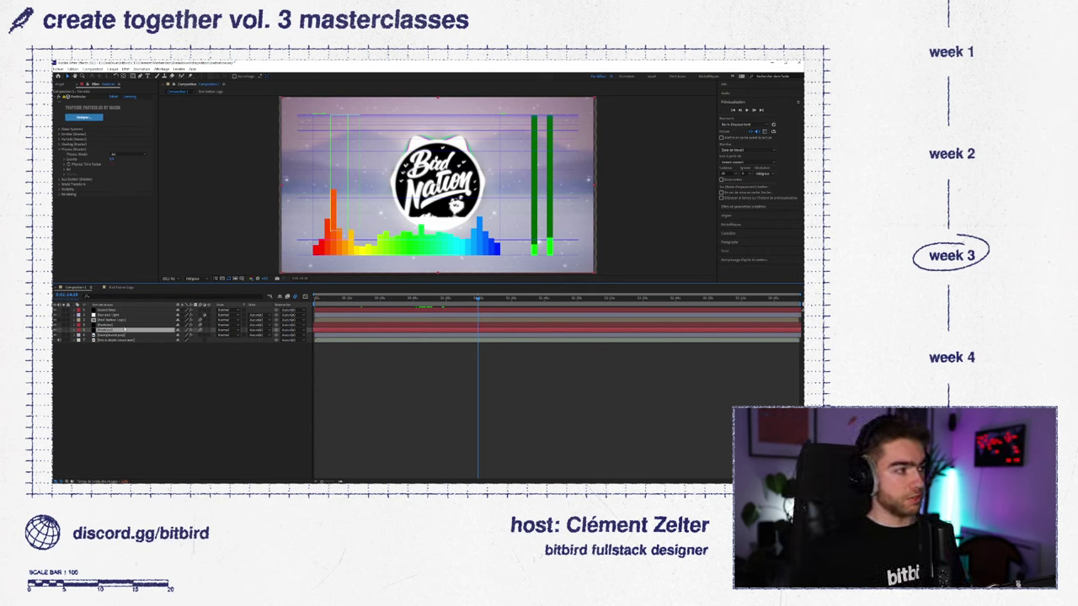
pyautogui.click(76, 334)
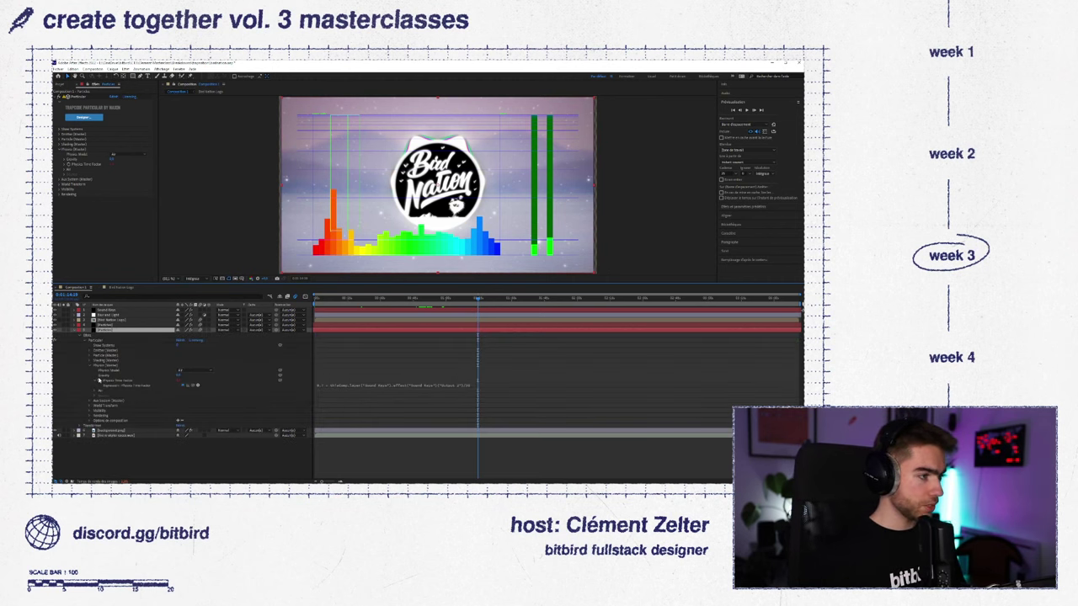
pyautogui.click(131, 382)
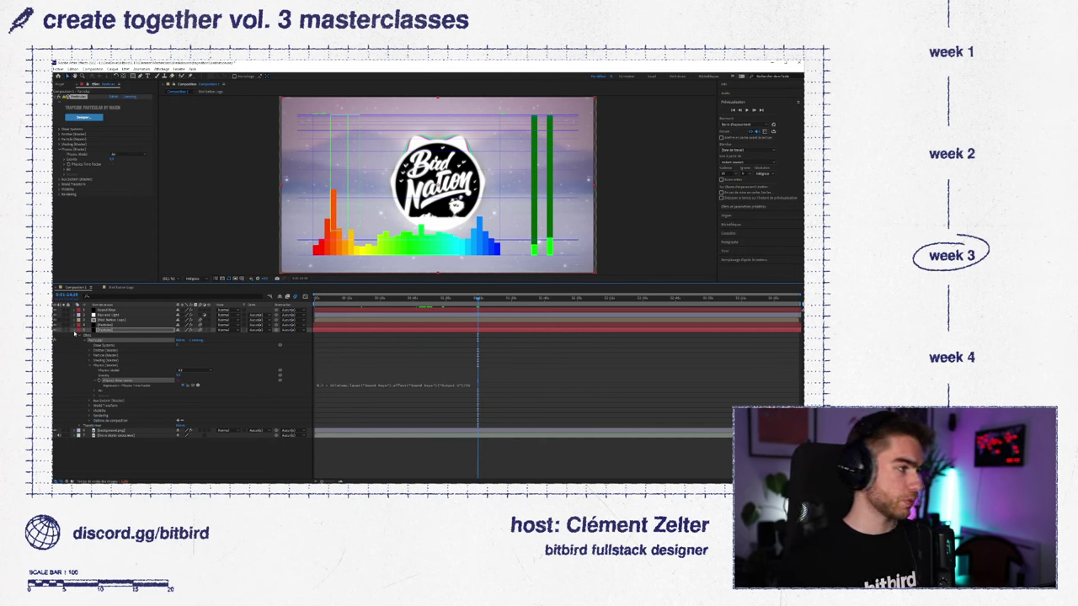
pyautogui.click(75, 334)
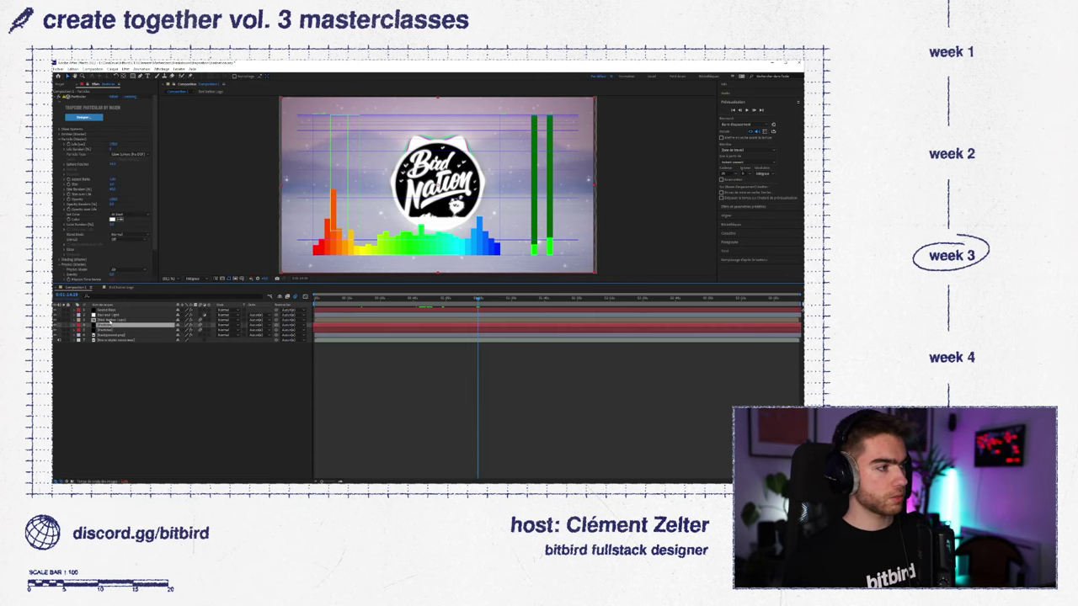
# - Hide the Sound Keys layer and open the Bird Nation Logo precomposition, with the whole frame fitted in an enlarged preview
pyautogui.click(109, 320)
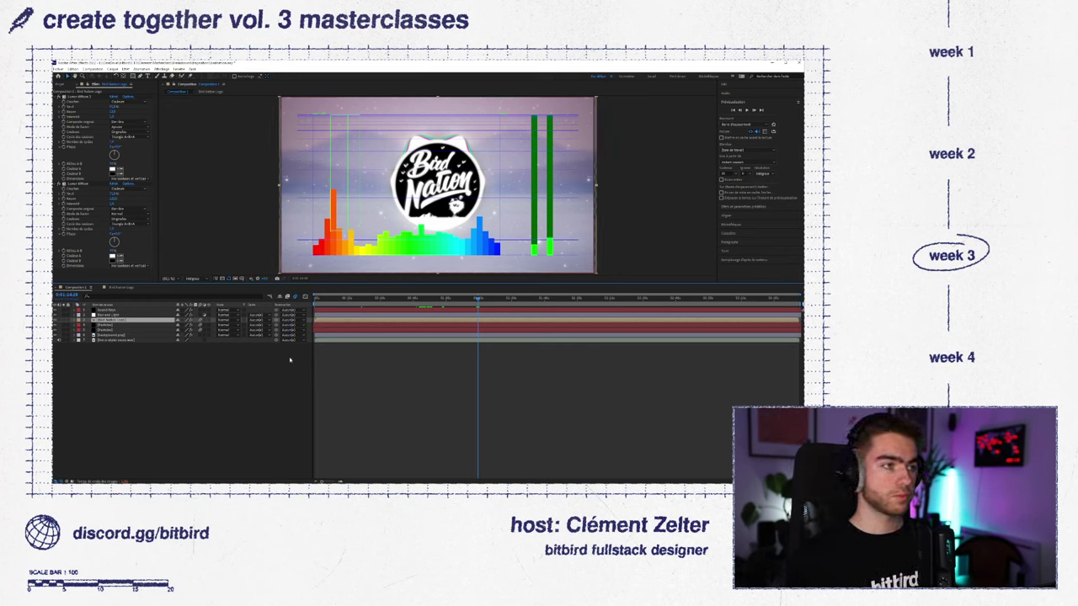
pyautogui.click(57, 311)
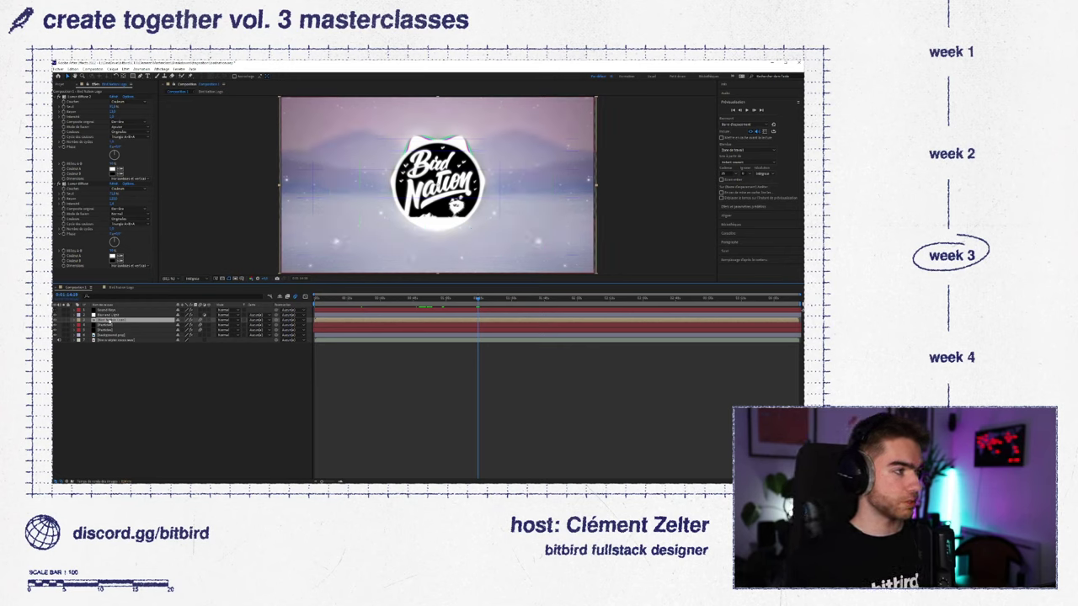
pyautogui.doubleClick(109, 321)
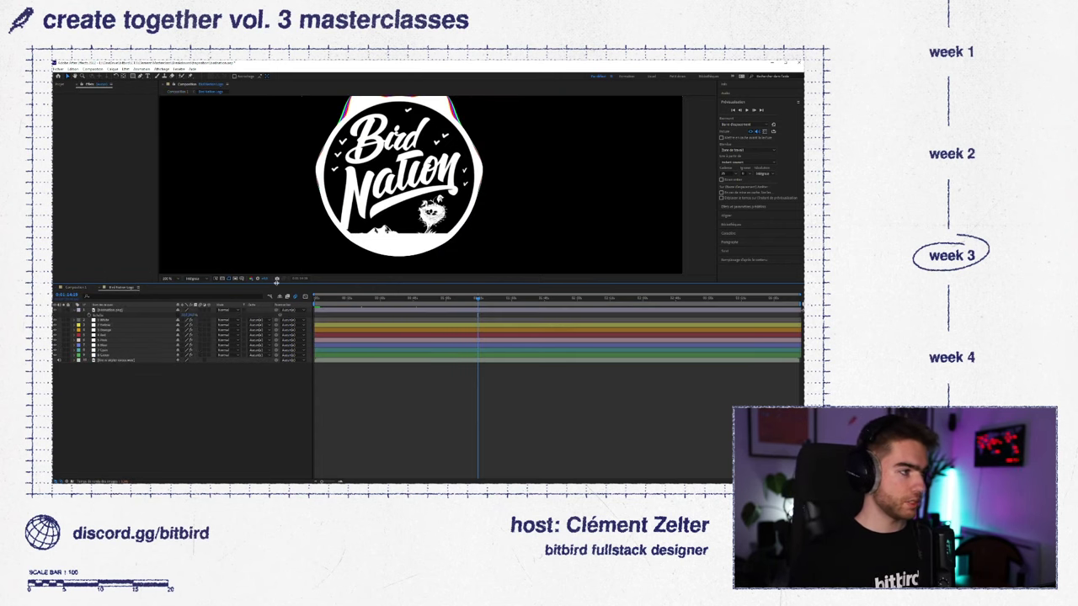
pyautogui.moveTo(276, 282); pyautogui.dragTo(170, 341)
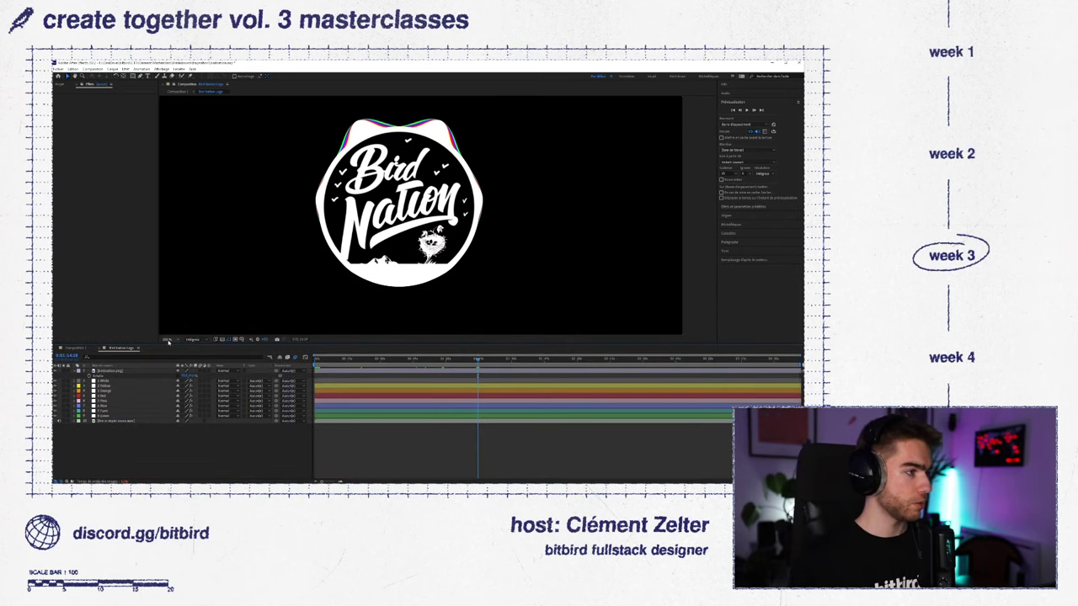
pyautogui.click(168, 341)
pyautogui.click(181, 371)
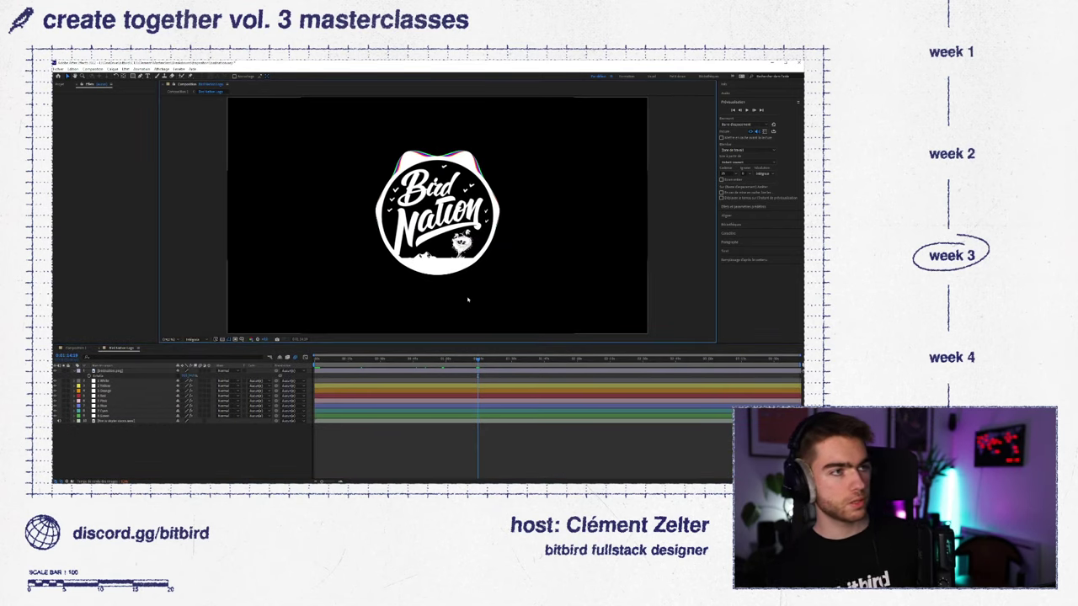
# - Hide the coloured spectrum layers below the white one, and play and scrub the timeline to examine the white spectrum's reaction
pyautogui.click(437, 374)
pyautogui.click(463, 374)
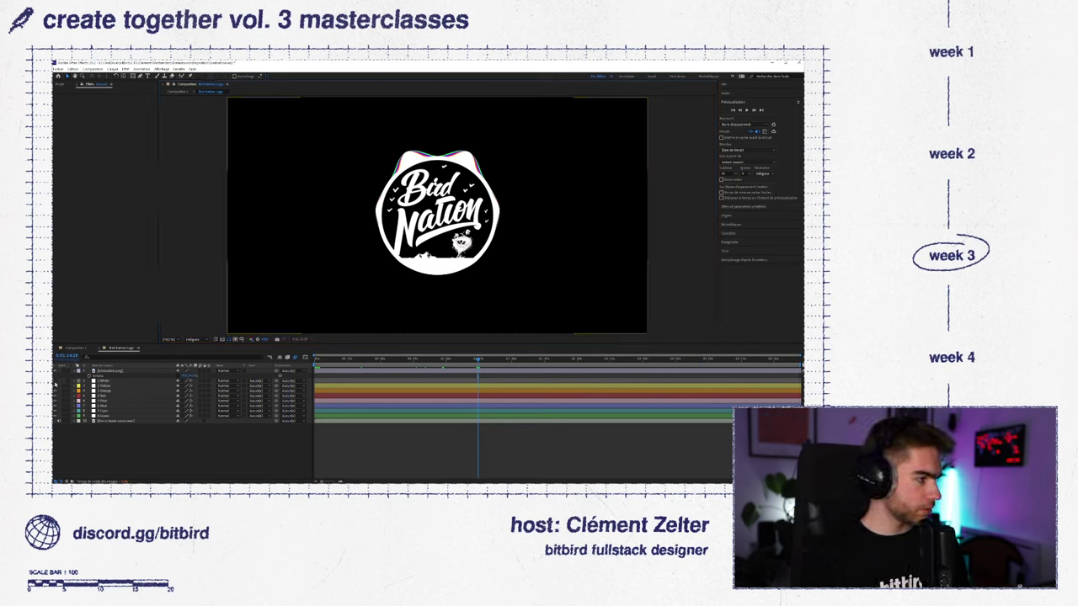
pyautogui.moveTo(56, 385); pyautogui.dragTo(56, 417)
pyautogui.press('space')
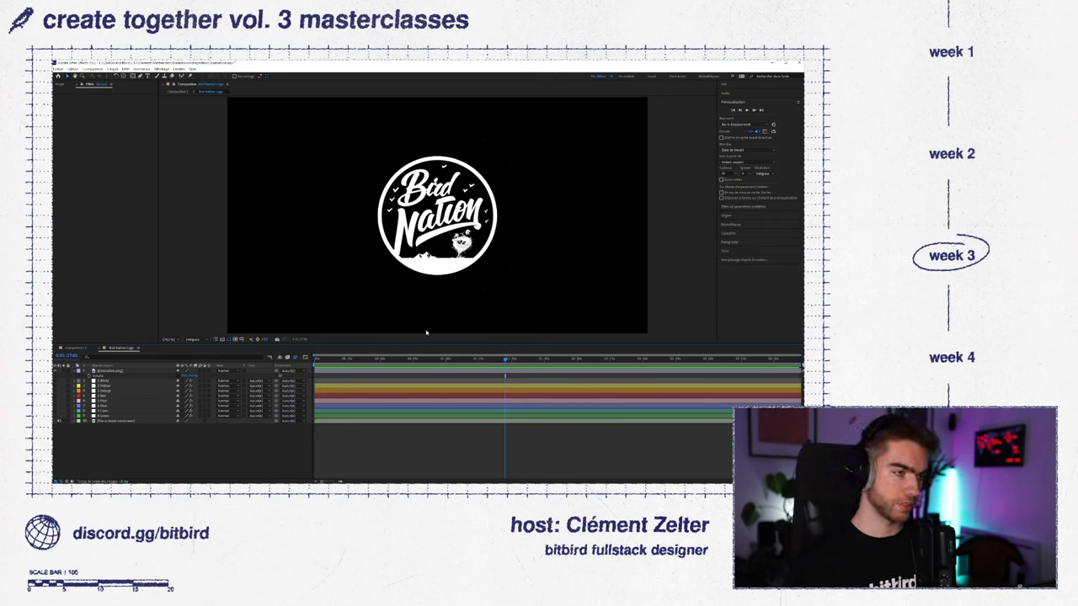
pyautogui.moveTo(502, 360); pyautogui.dragTo(498, 359)
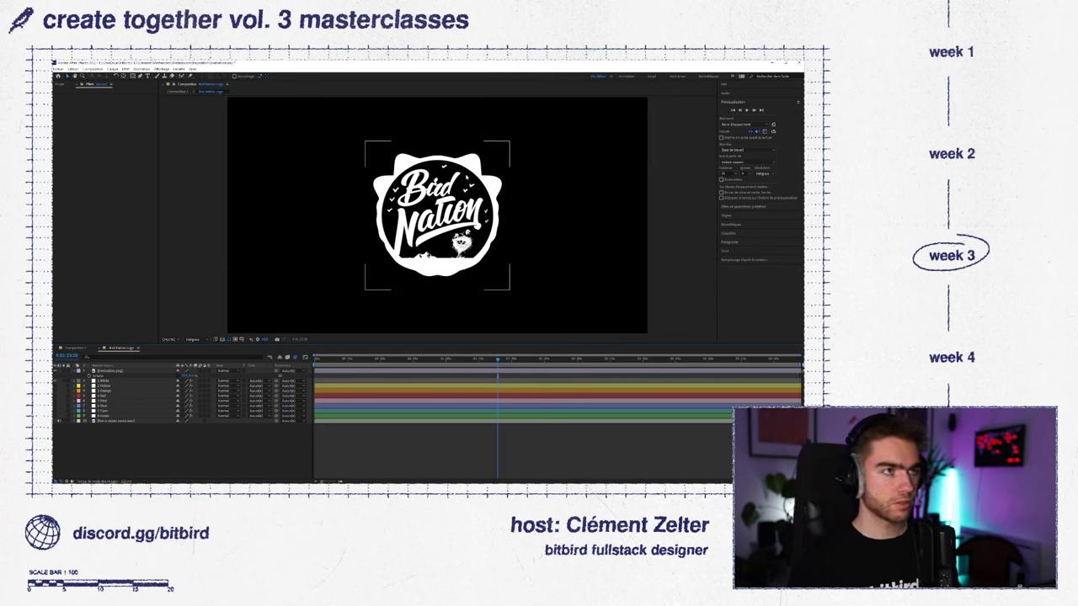
# - Hide the Bird Nation logo image layer and display the white spectrum layer's effect settings
pyautogui.click(274, 247)
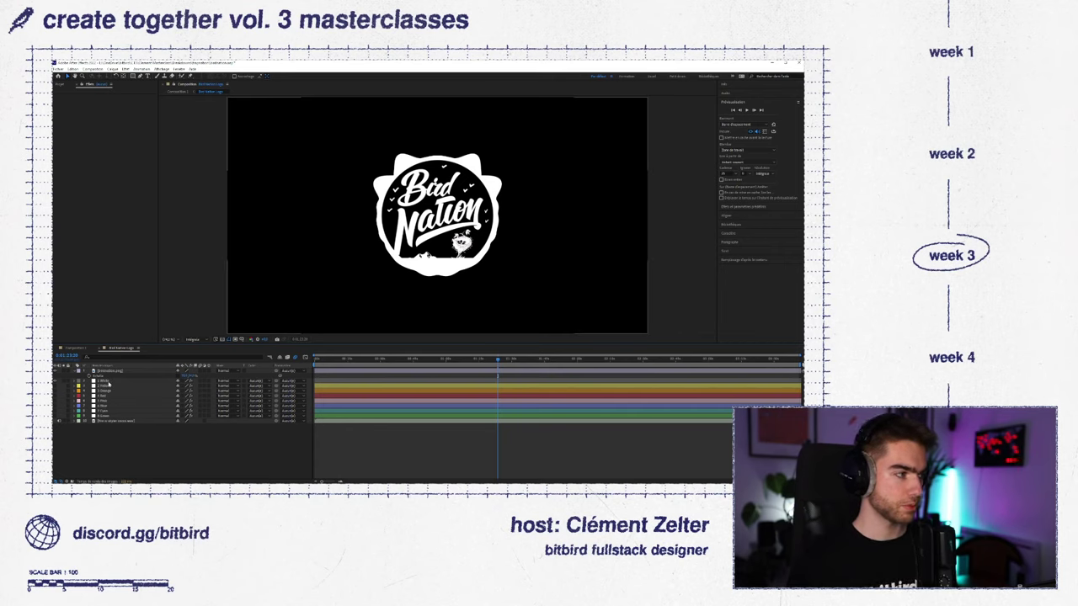
pyautogui.click(99, 375)
pyautogui.click(56, 373)
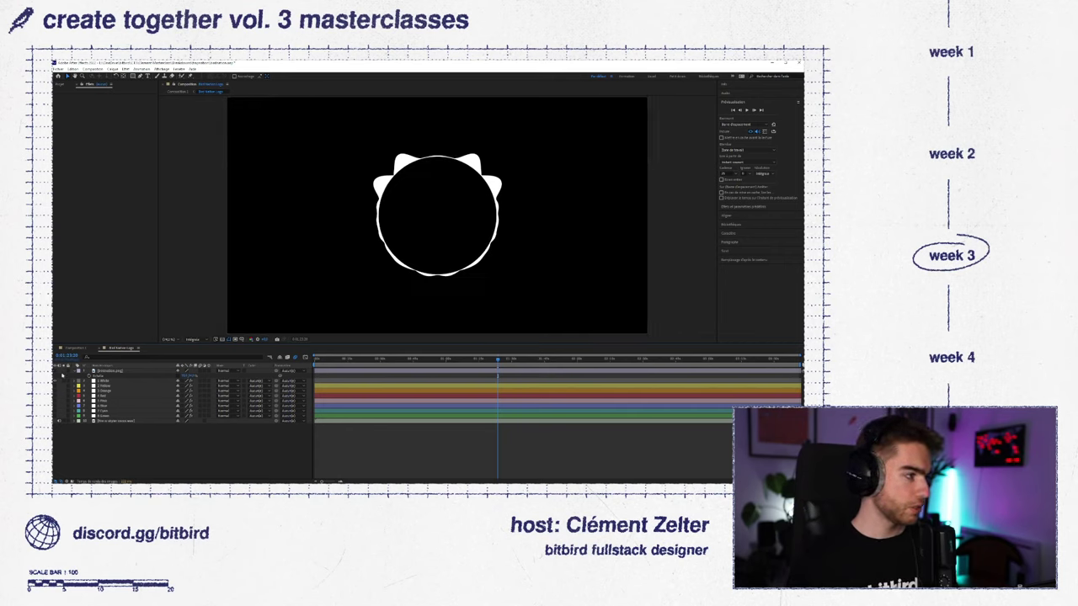
pyautogui.click(105, 381)
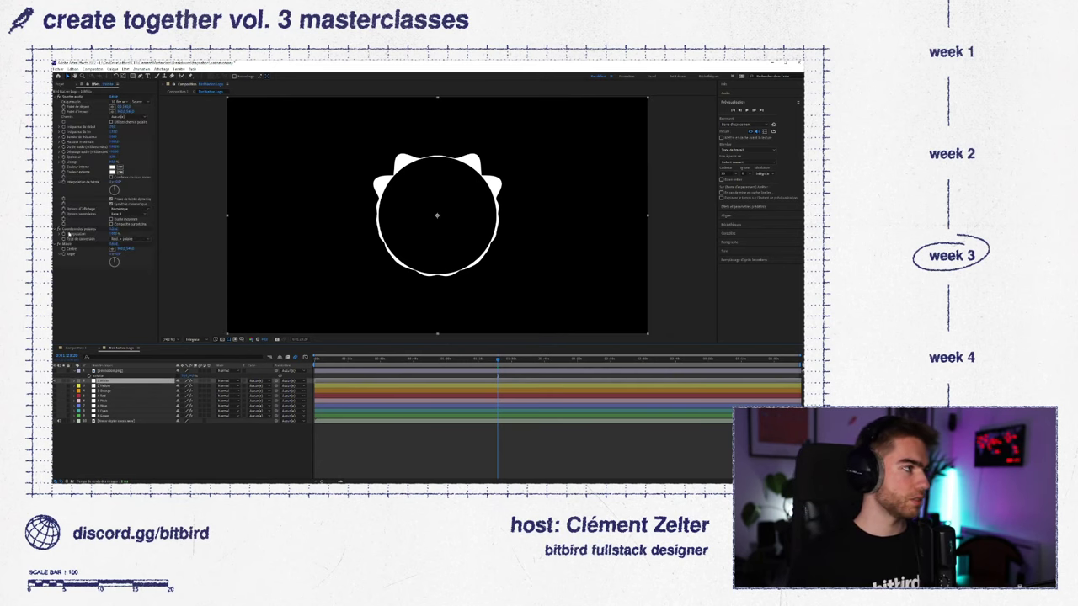
# - Disable the white layer's Polar Coordinates and Mirror effects, and set the Audio Spectrum's side option to Side A
pyautogui.click(59, 244)
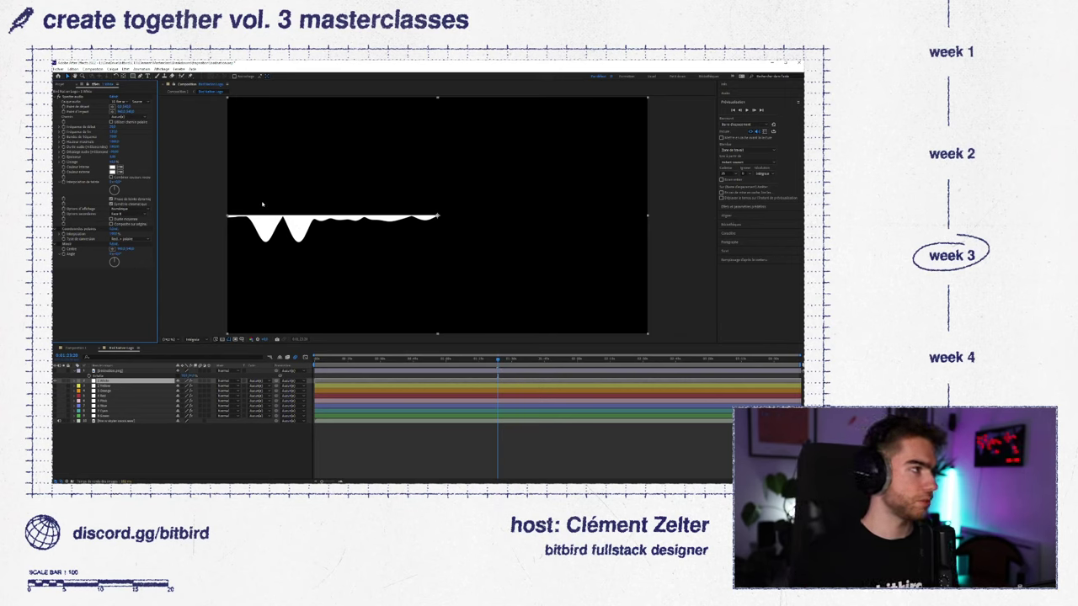
pyautogui.click(118, 214)
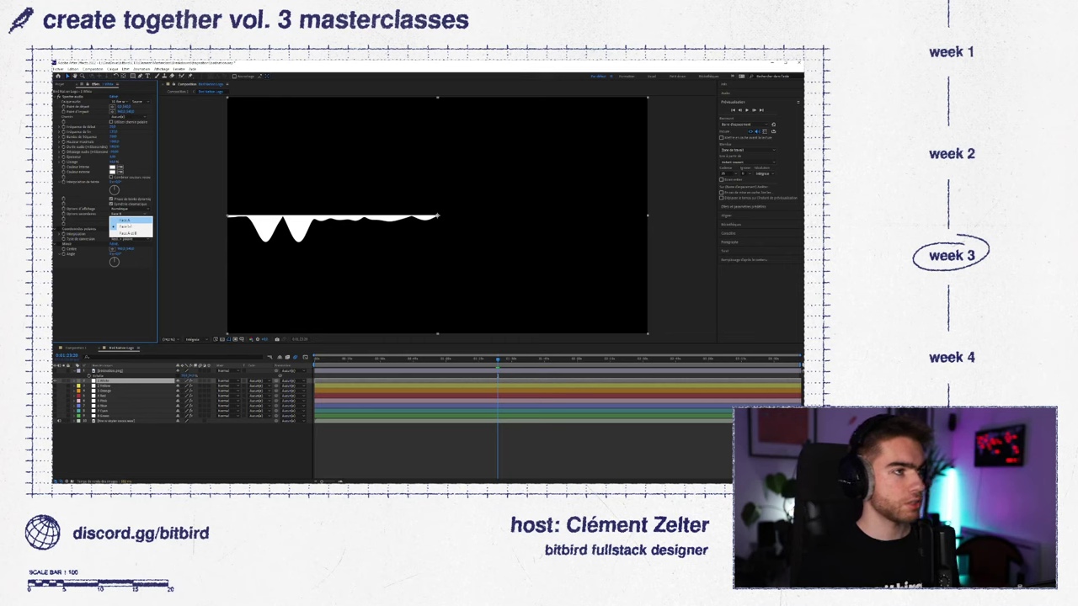
pyautogui.click(128, 224)
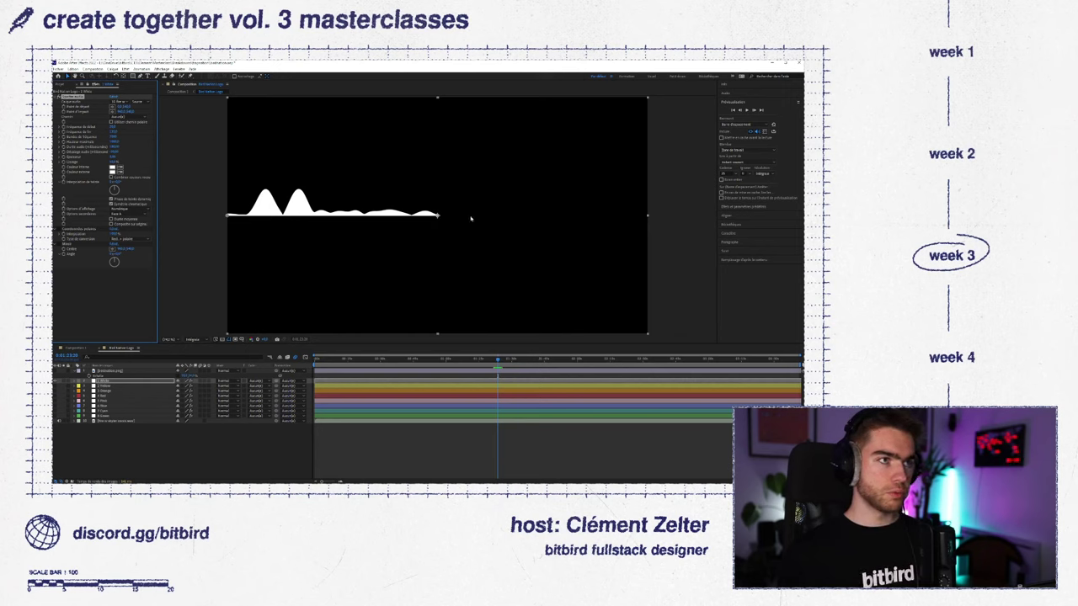
# - Re-enable the white layer's Mirror and Polar Coordinates effects, and set the Audio Spectrum's side option to Side B
pyautogui.click(58, 246)
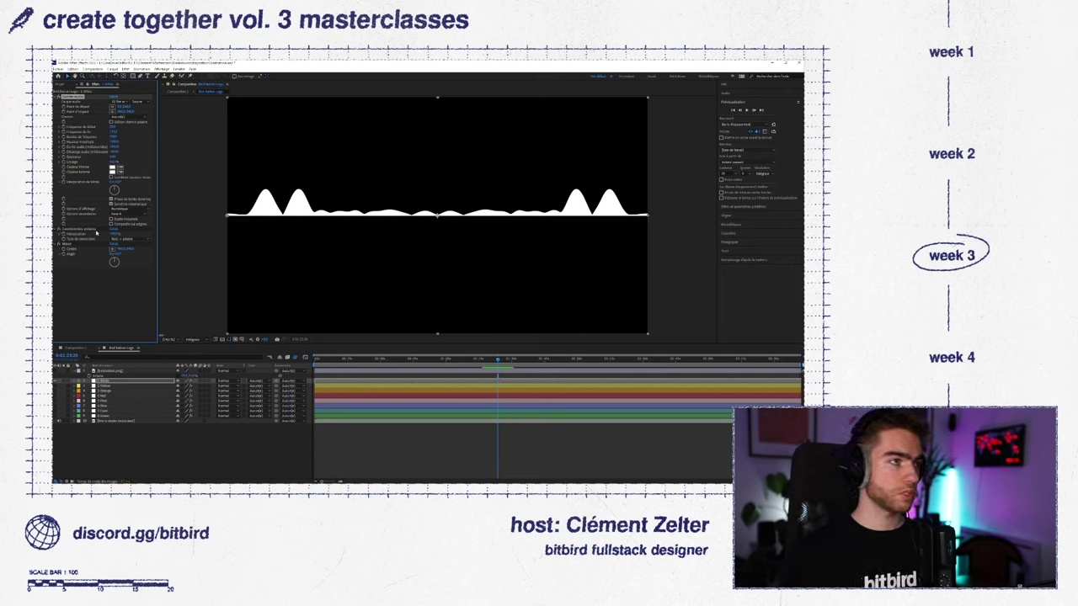
pyautogui.moveTo(97, 234); pyautogui.dragTo(312, 224)
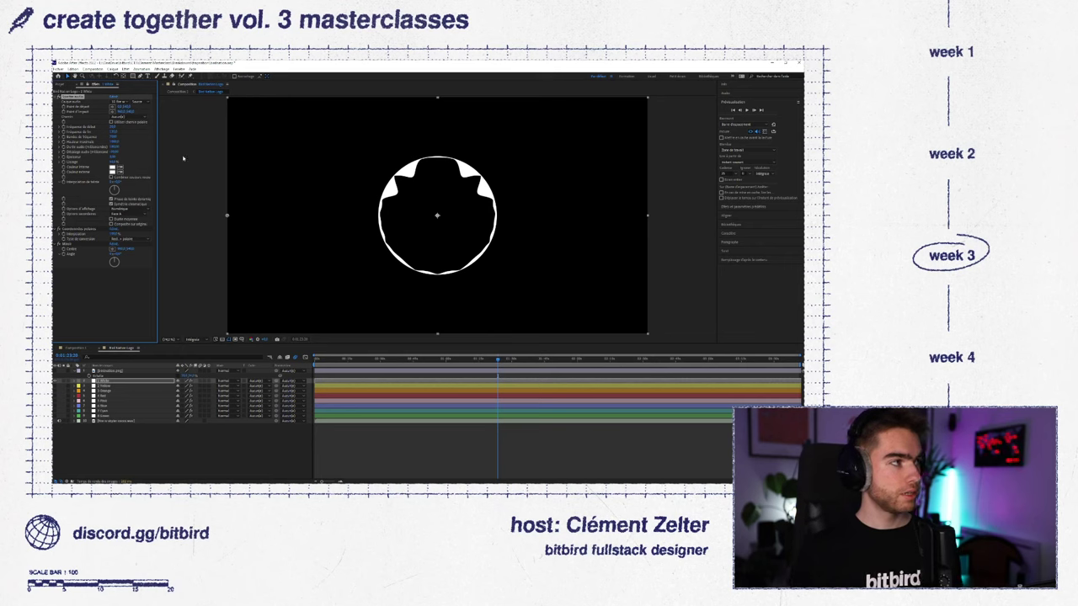
pyautogui.click(128, 221)
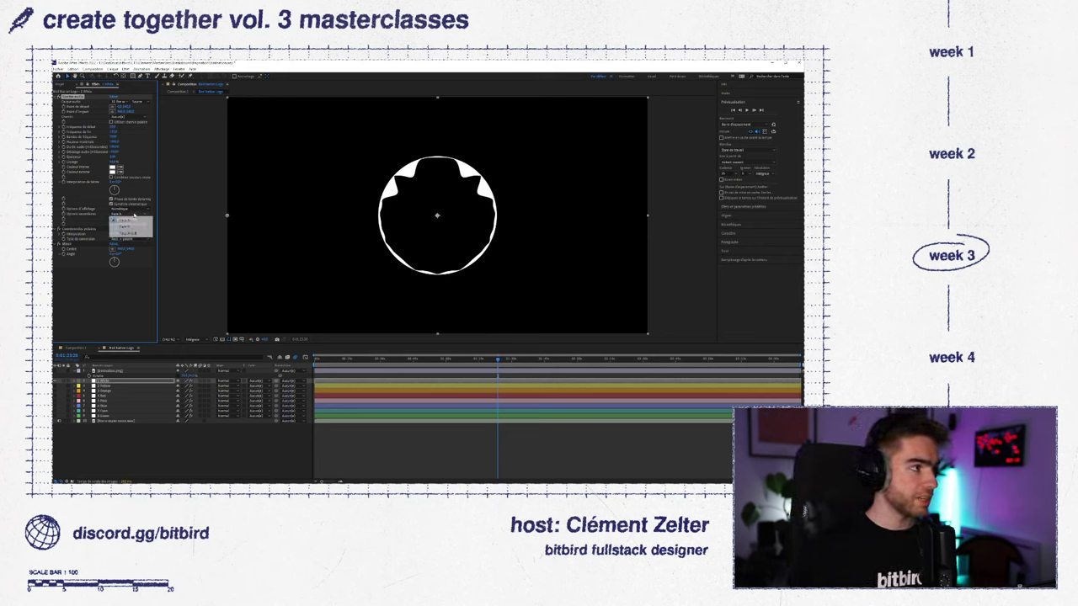
pyautogui.click(128, 226)
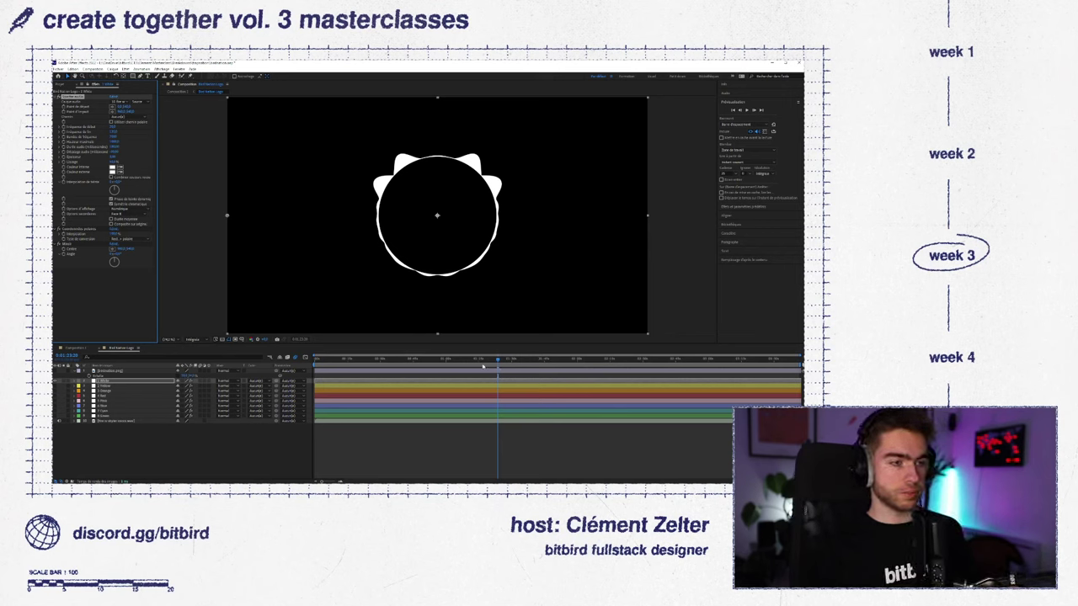
# - Show the logo image and coloured spectrum layers again, and display the yellow layer's effect settings with the logo enlarged
pyautogui.click(57, 372)
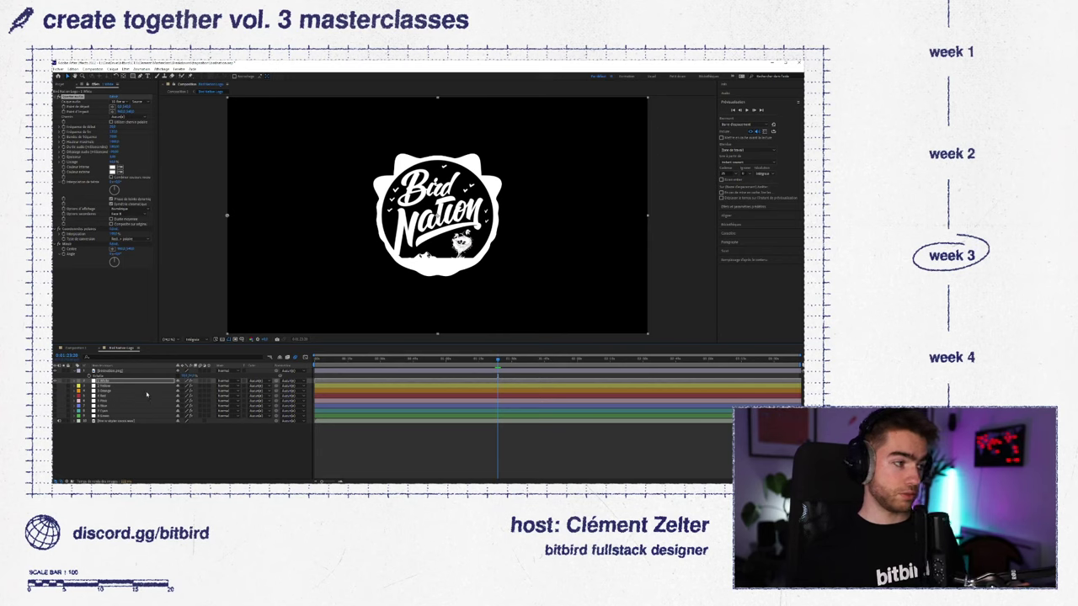
pyautogui.click(114, 381)
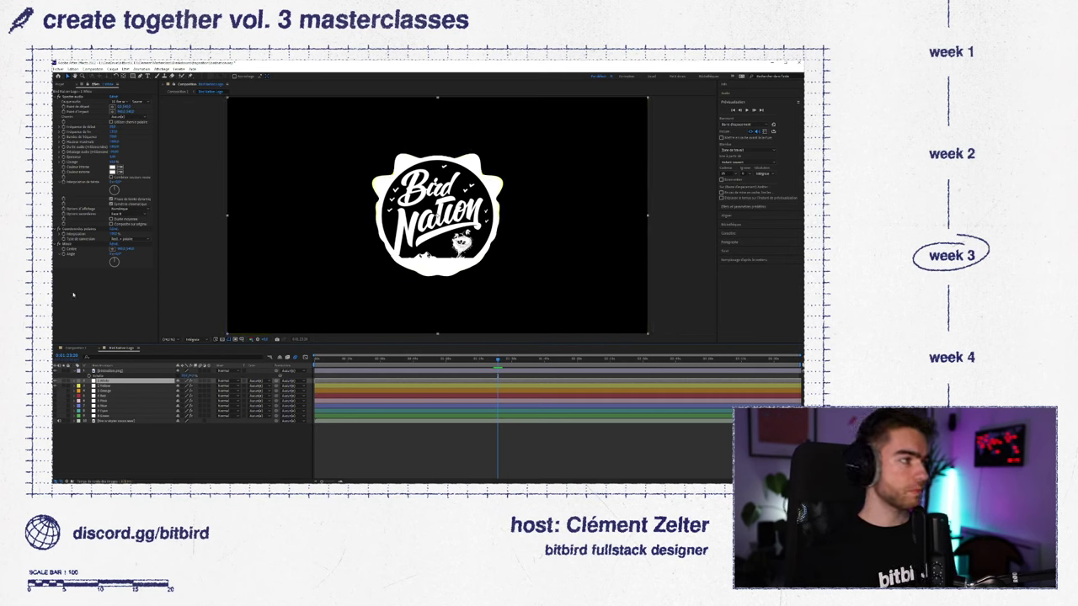
pyautogui.click(105, 385)
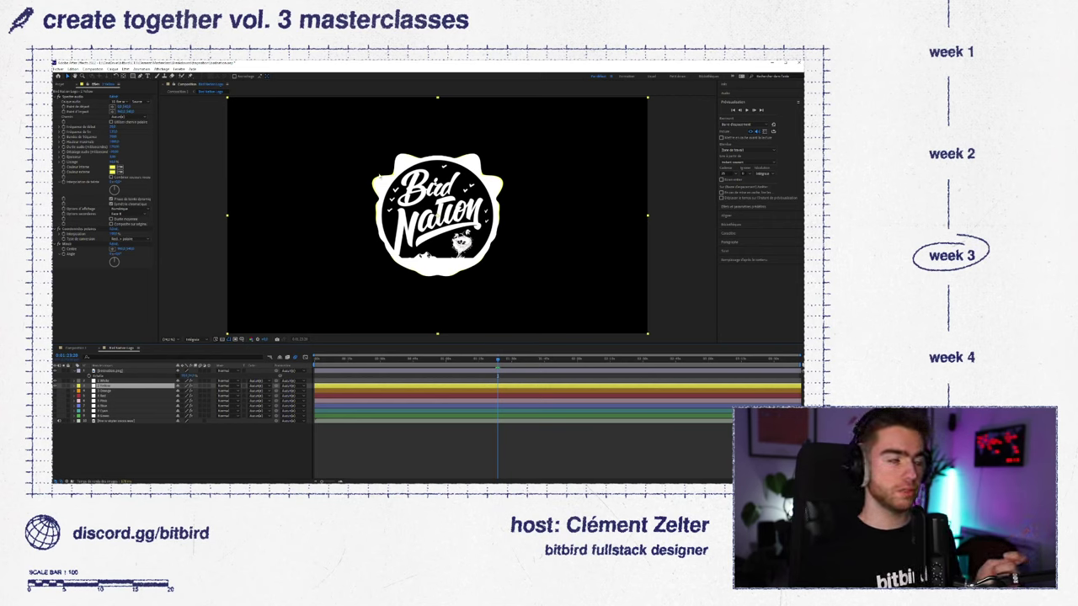
pyautogui.press('.')
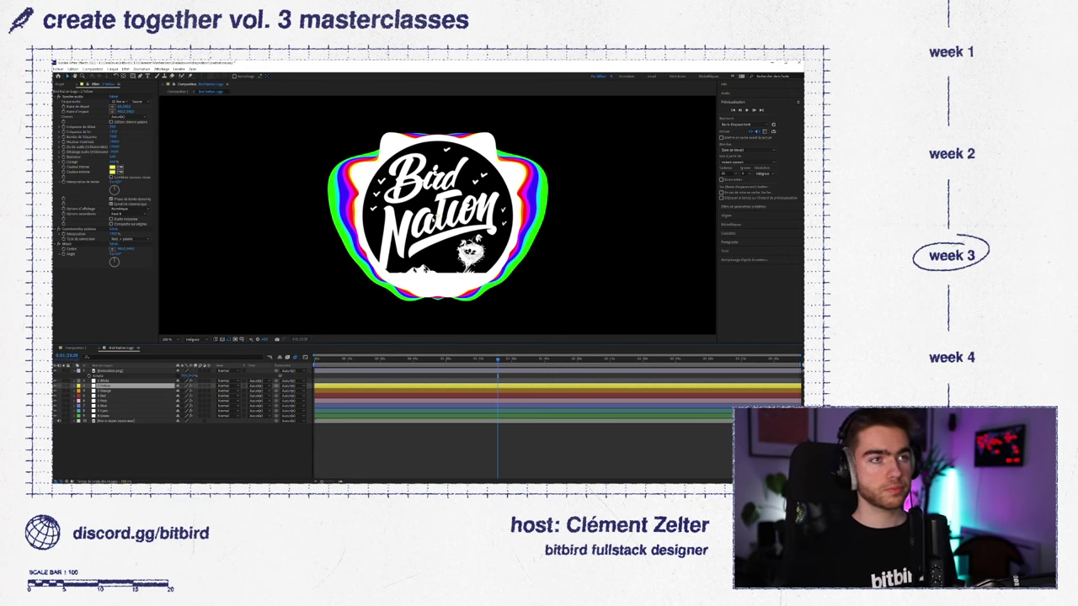
# - Compare the green and yellow layers' effect settings, and scrub the timeline to examine how the coloured spectrums spread around the logo
pyautogui.click(103, 416)
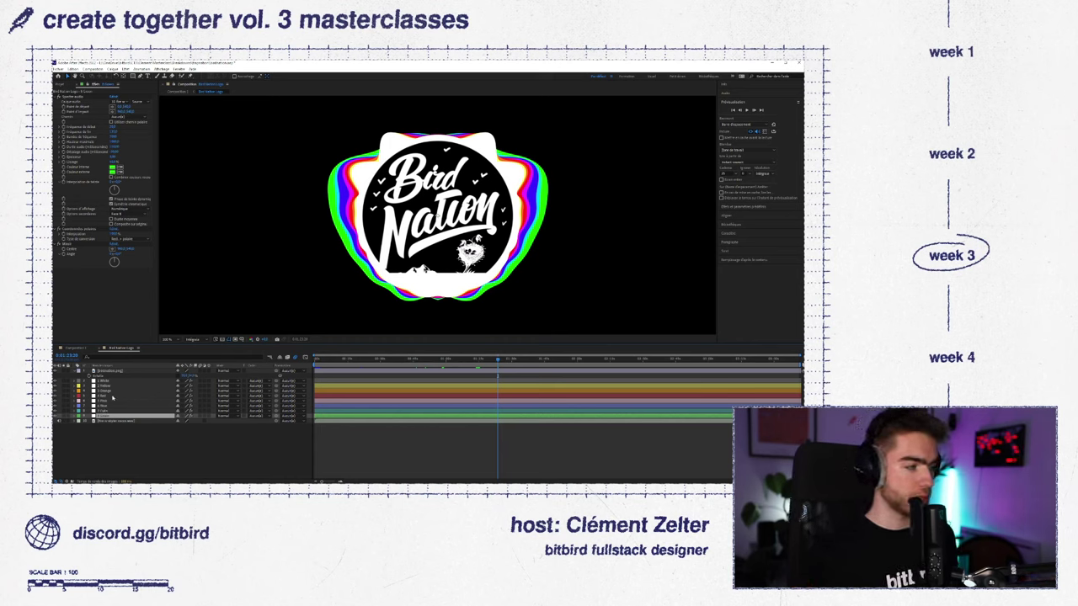
pyautogui.click(107, 386)
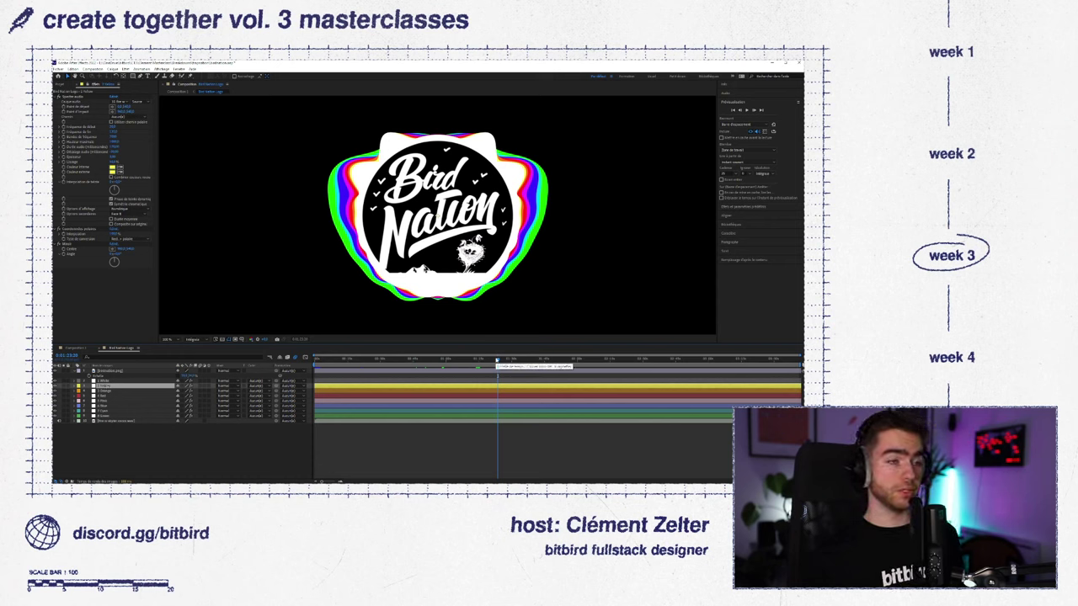
pyautogui.moveTo(497, 359); pyautogui.dragTo(495, 361)
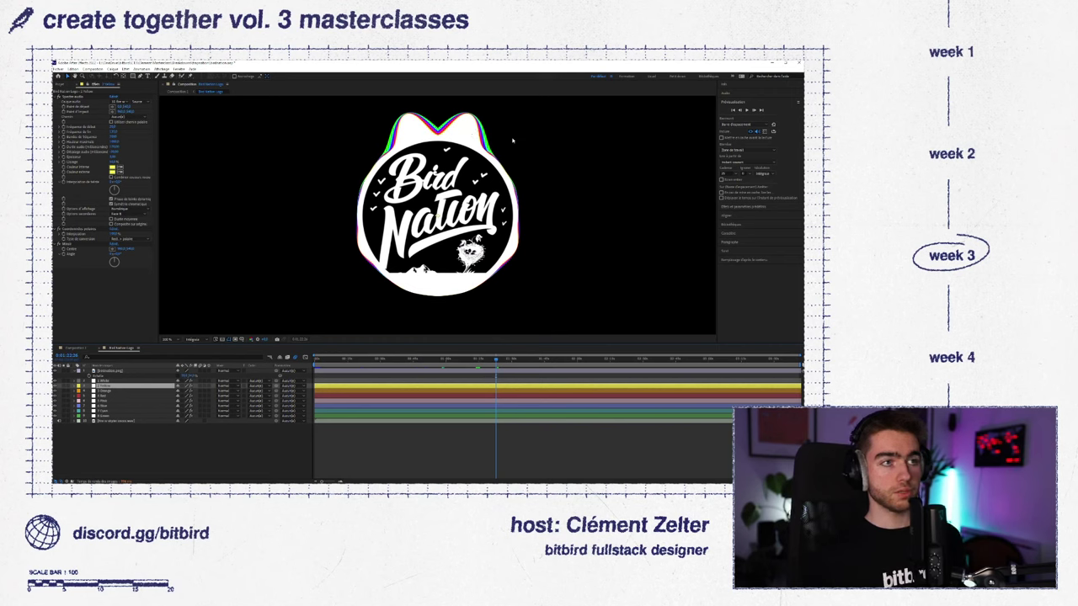
pyautogui.click(497, 359)
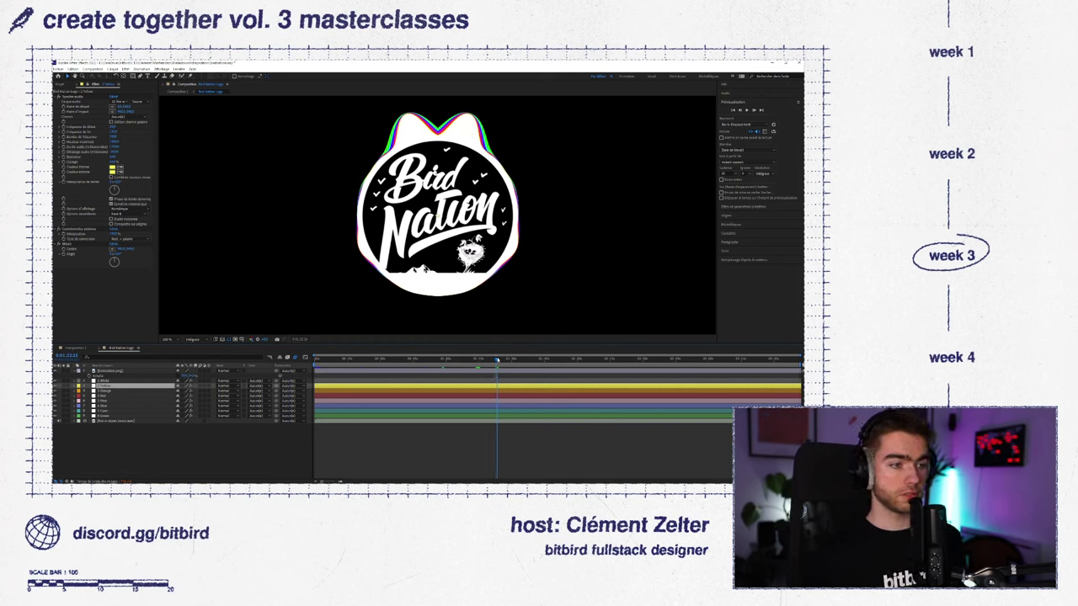
pyautogui.moveTo(496, 359); pyautogui.dragTo(502, 360)
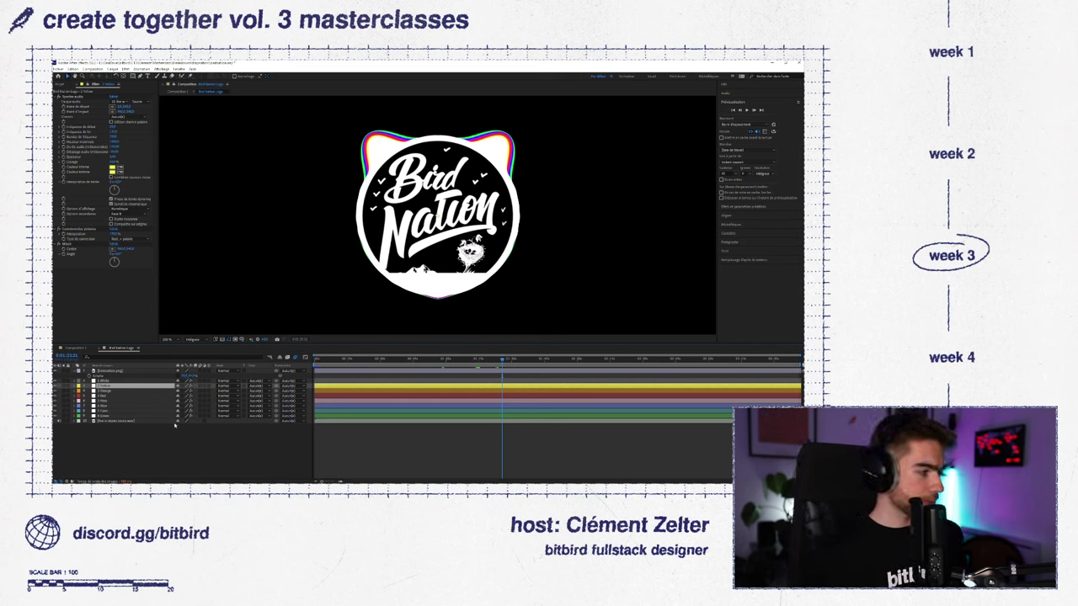
# - In the main composition, compare the logo with the blur and light layer's radial blur disabled and re-enabled at a strong peak
pyautogui.click(78, 348)
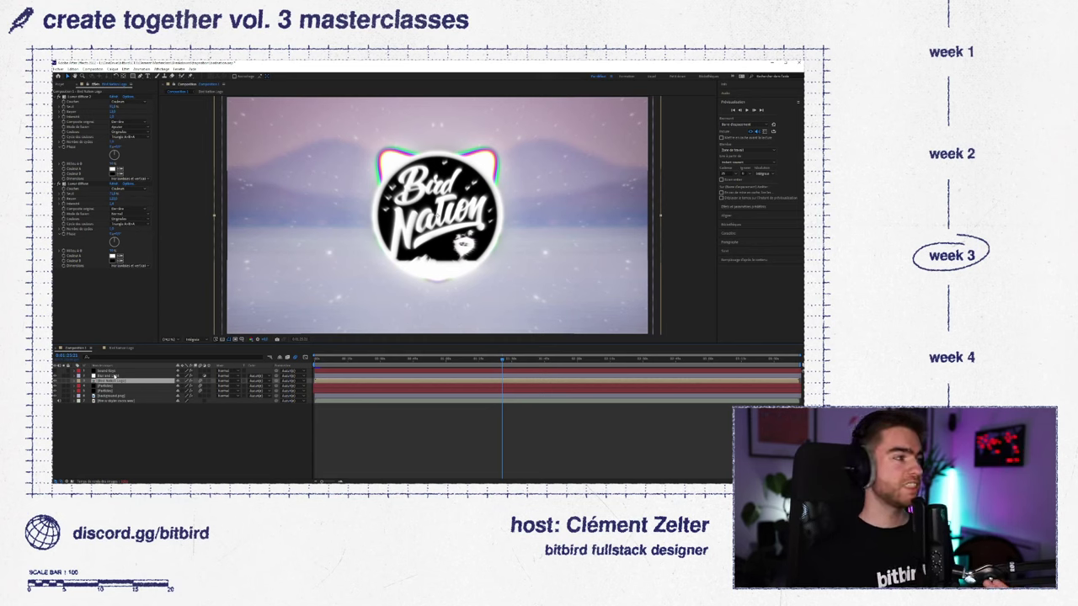
pyautogui.click(114, 375)
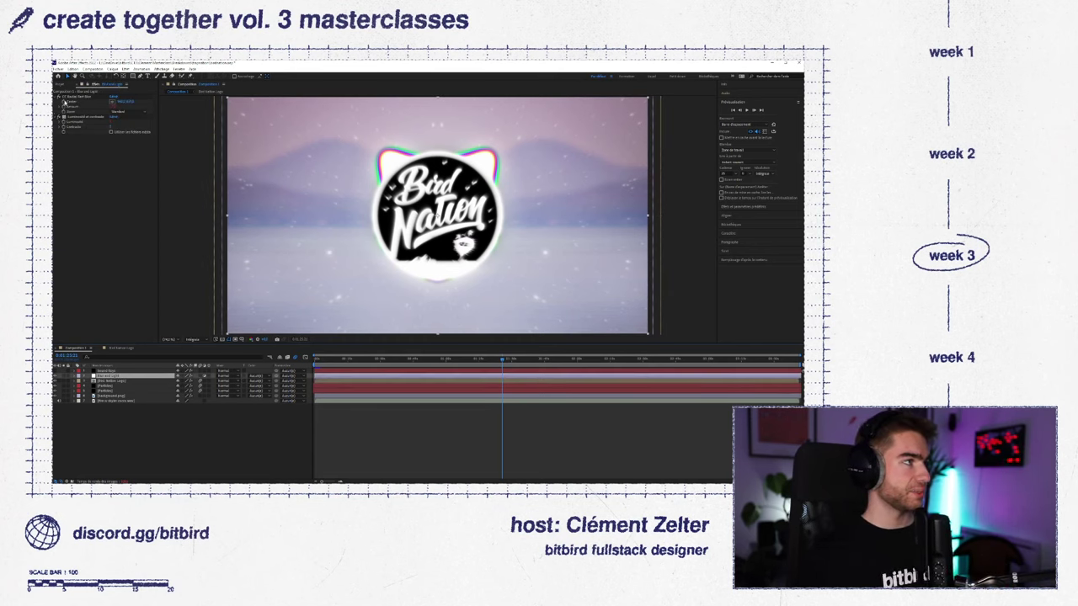
pyautogui.click(59, 116)
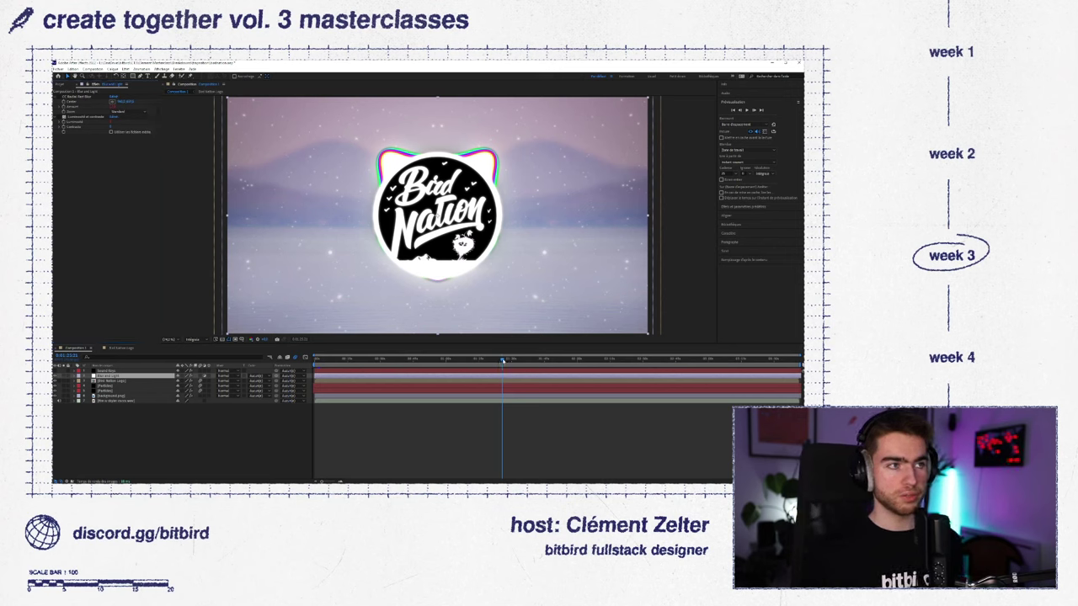
pyautogui.moveTo(503, 360); pyautogui.dragTo(506, 360)
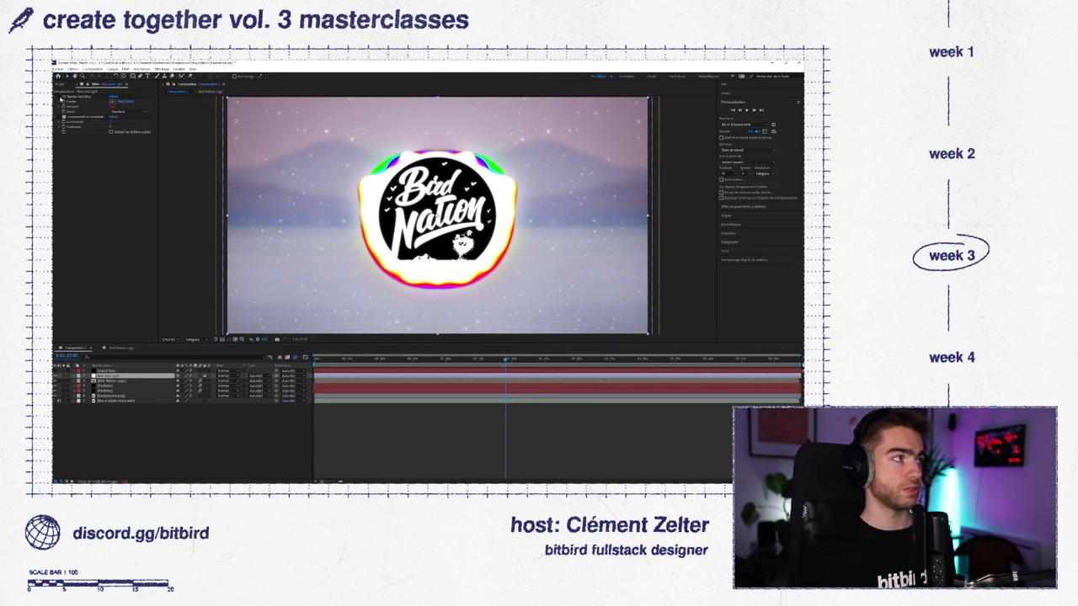
pyautogui.click(60, 97)
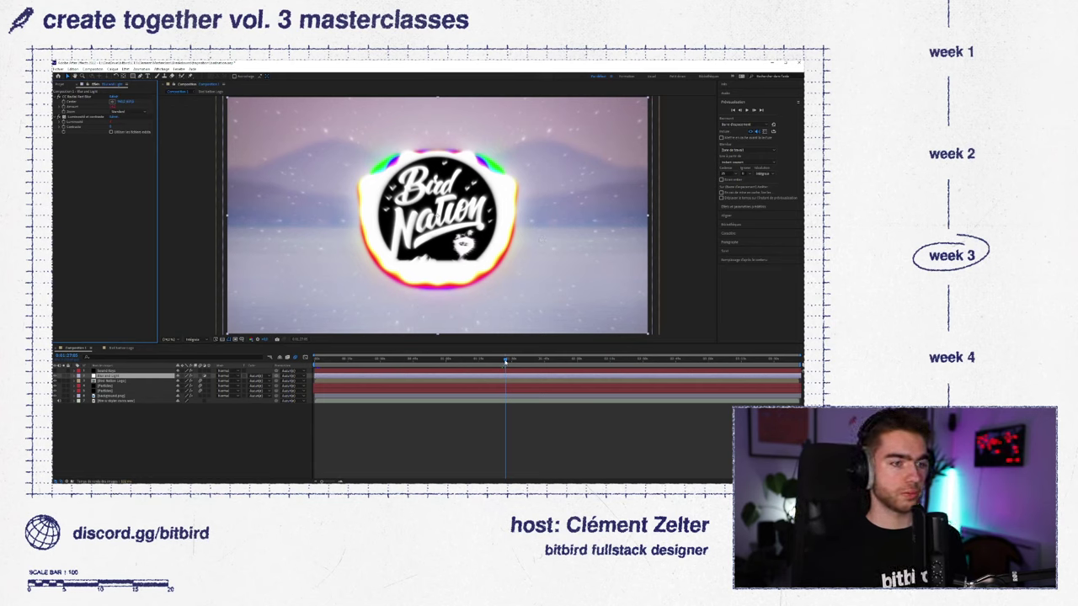
# - Move between a quiet moment and the strong peak to examine how the blur reacts, and deselect the blur and light layer
pyautogui.press('pageup')
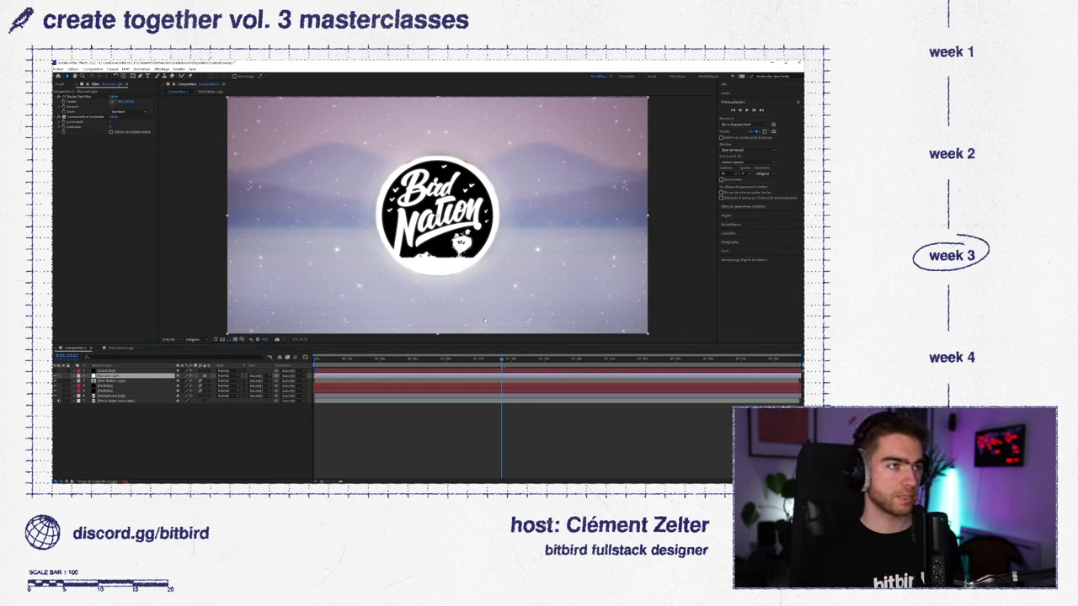
pyautogui.click(505, 359)
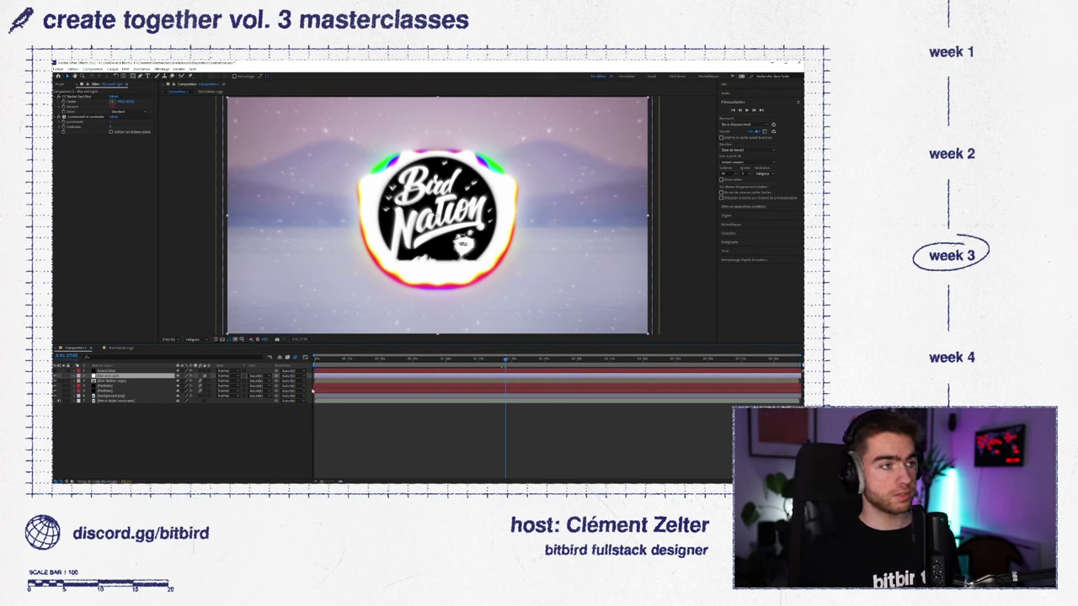
pyautogui.click(266, 432)
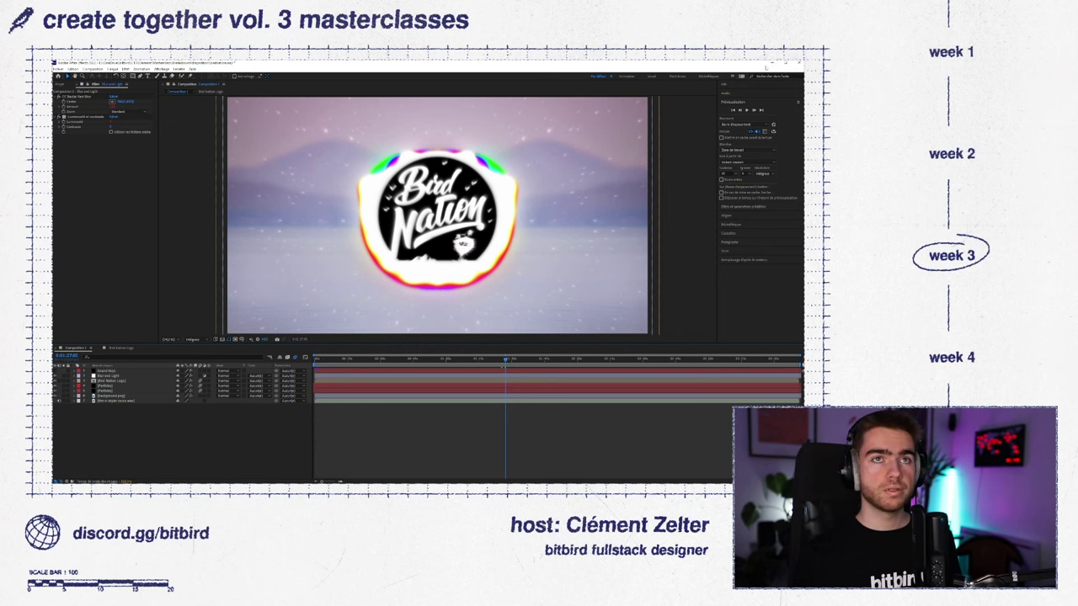
# - Switch to File Explorer, open the Monsterdog project's folder inside Breakdowns, and play the Monsterdog Visualizer video
pyautogui.click(771, 62)
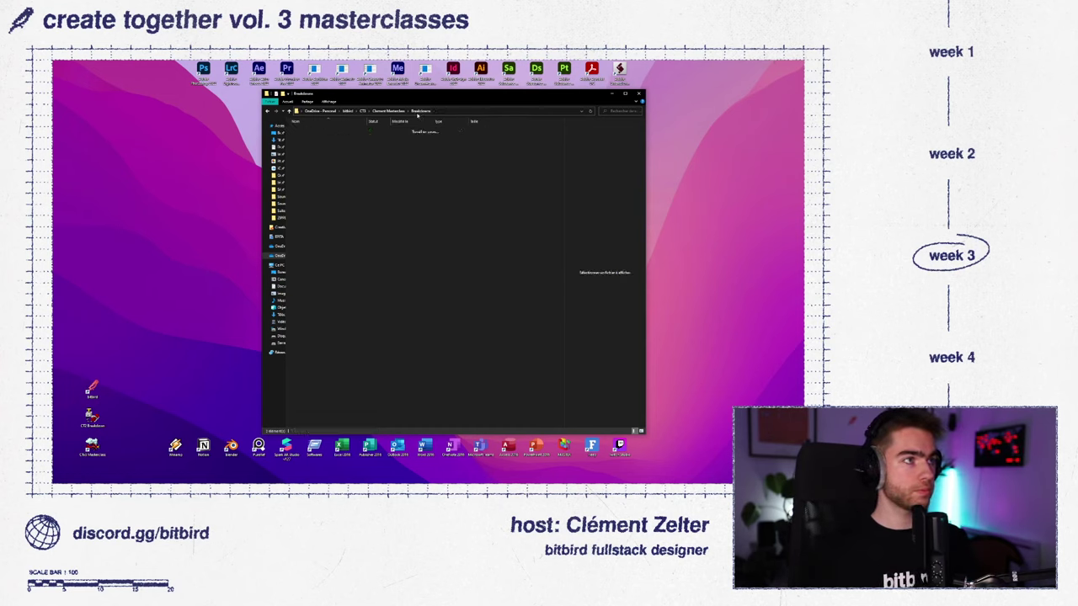
pyautogui.click(420, 110)
pyautogui.doubleClick(306, 130)
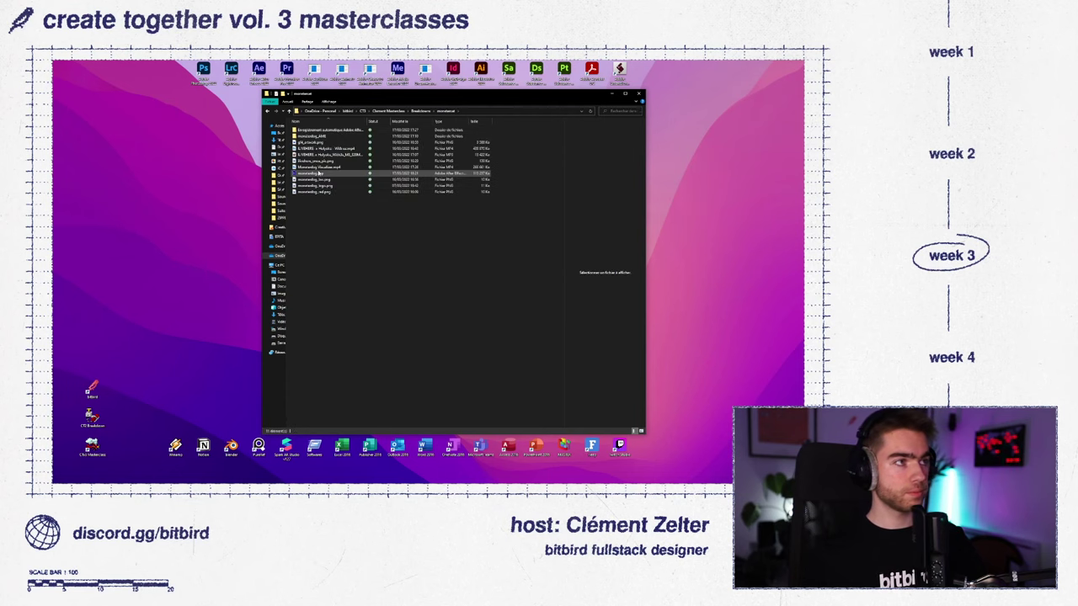
pyautogui.doubleClick(327, 167)
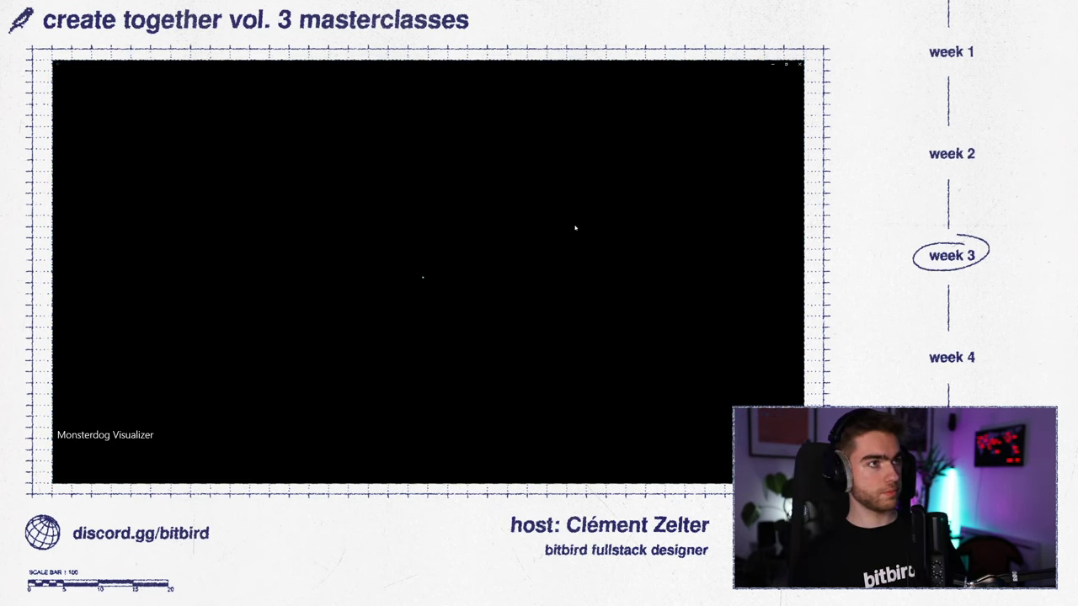